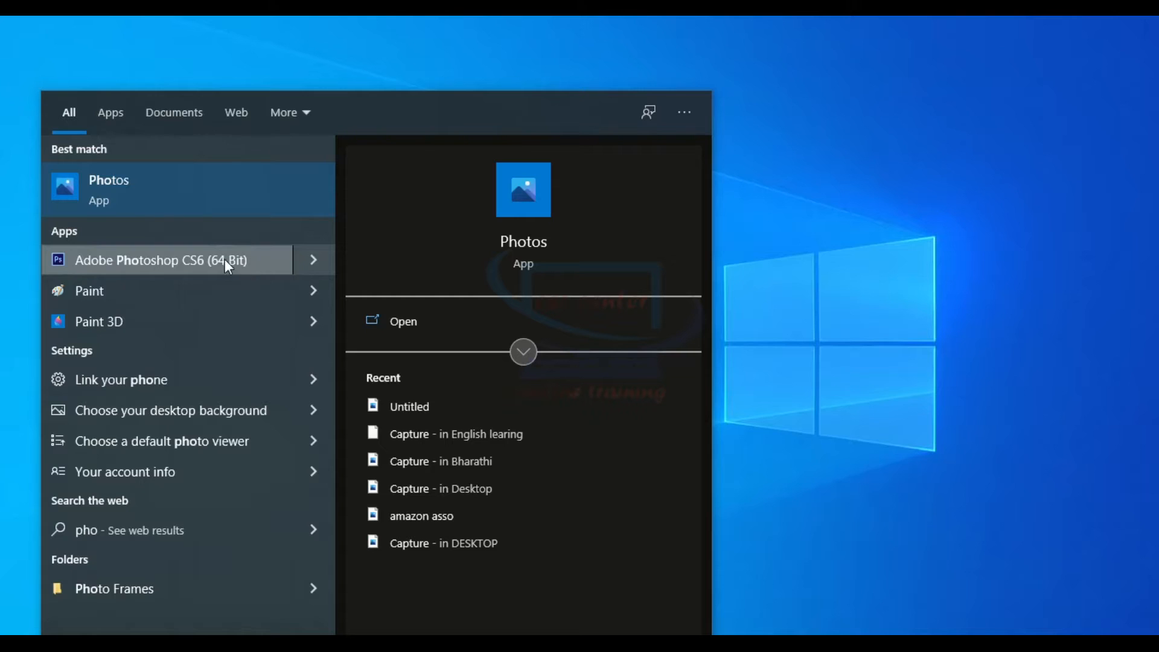
- Launch Adobe Photoshop CS6 (64 Bit) and switch the tool palette to its two-column layout
click(215, 258)
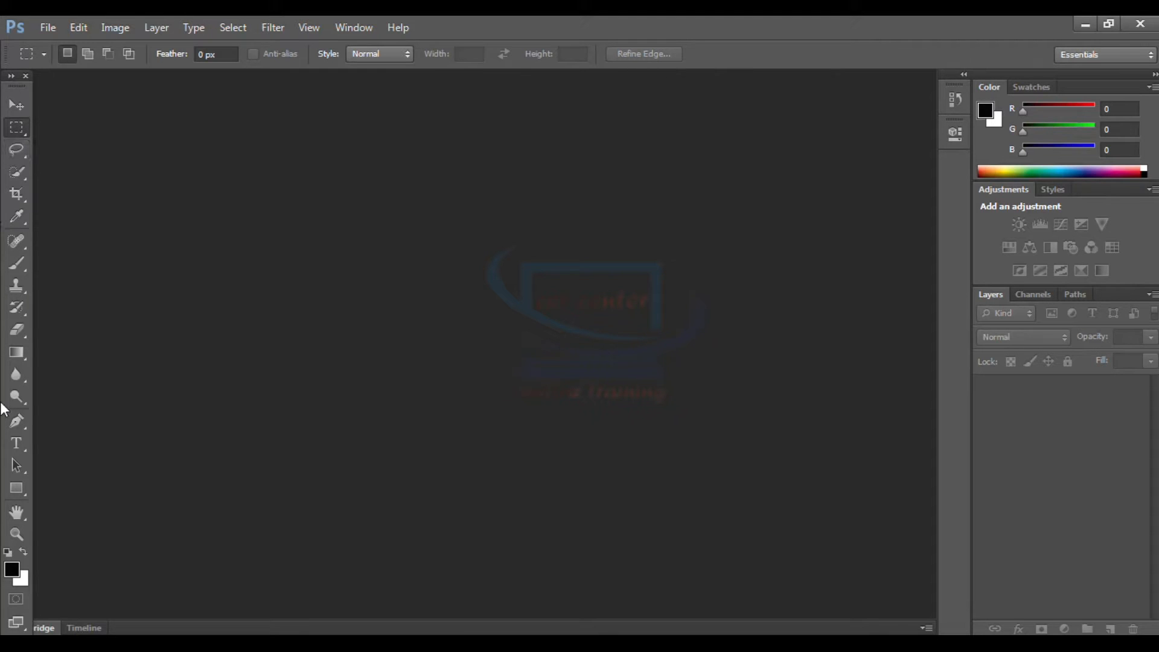
mouse_move(7, 81)
mouse_down()
mouse_move(10, 96)
mouse_move(277, 112)
mouse_move(14, 79)
mouse_move(10, 67)
mouse_move(10, 83)
mouse_move(10, 72)
mouse_up()
click(9, 75)
click(9, 74)
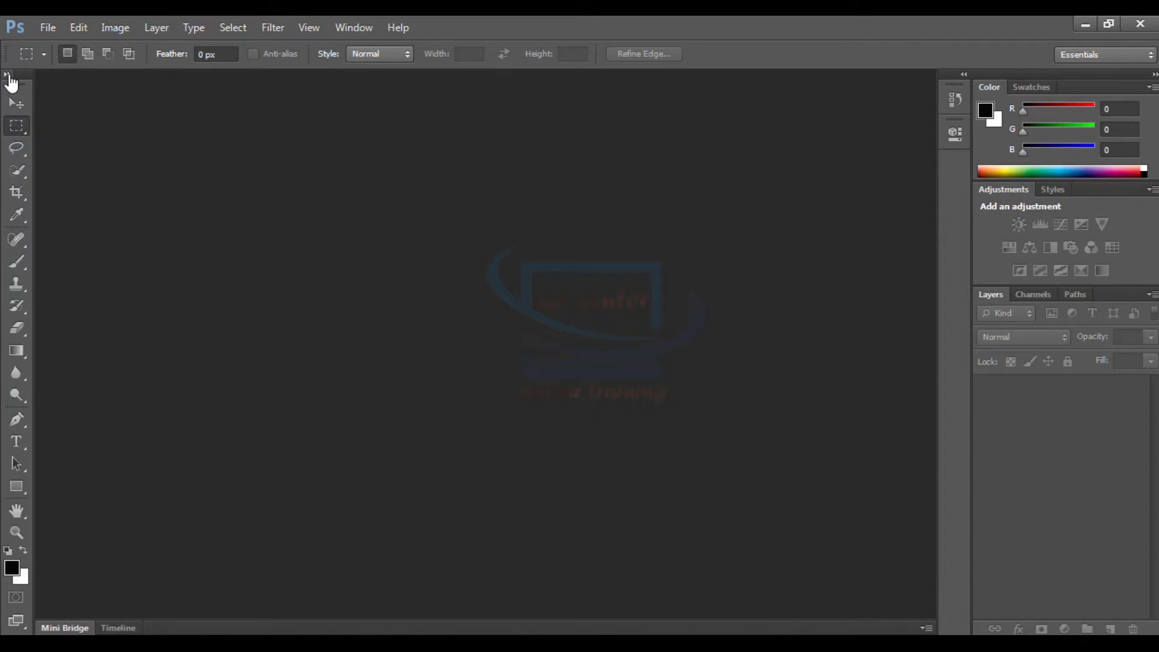
click(8, 74)
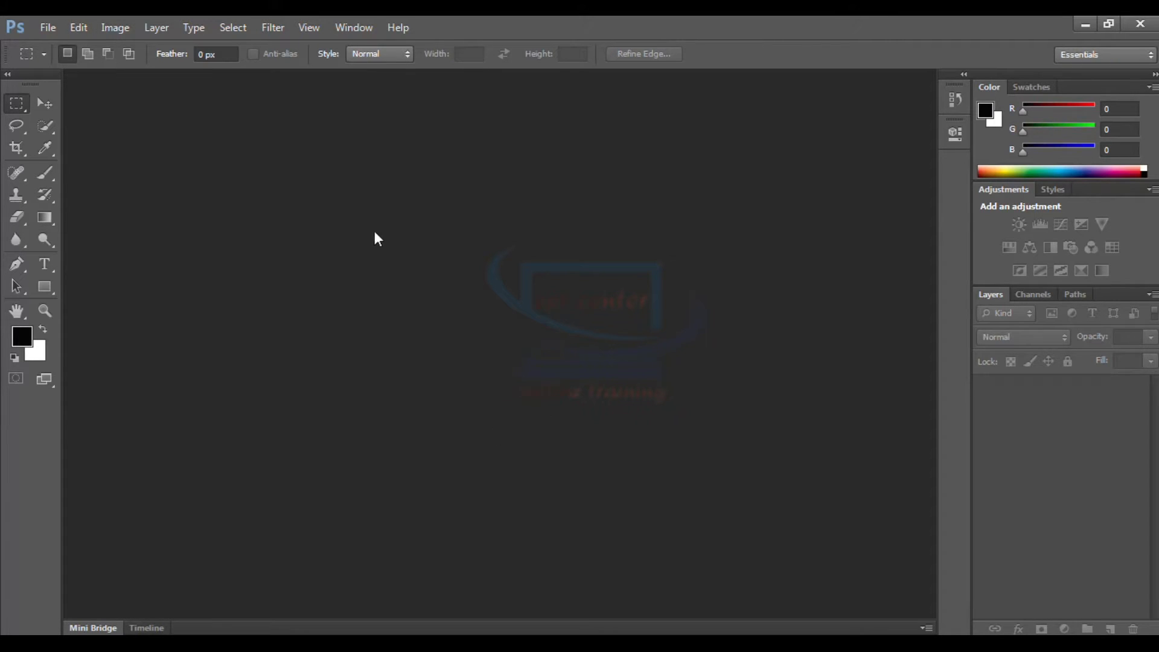
- Start opening an image and browse to the Downloads folder
key(ctrl+o)
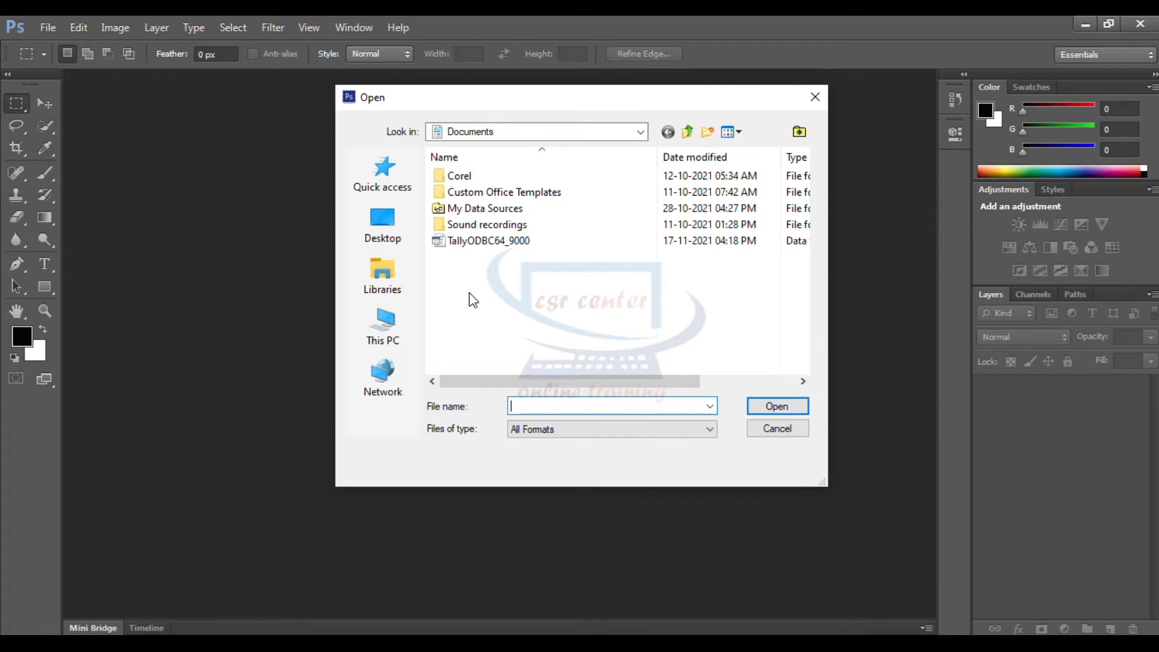
click(641, 132)
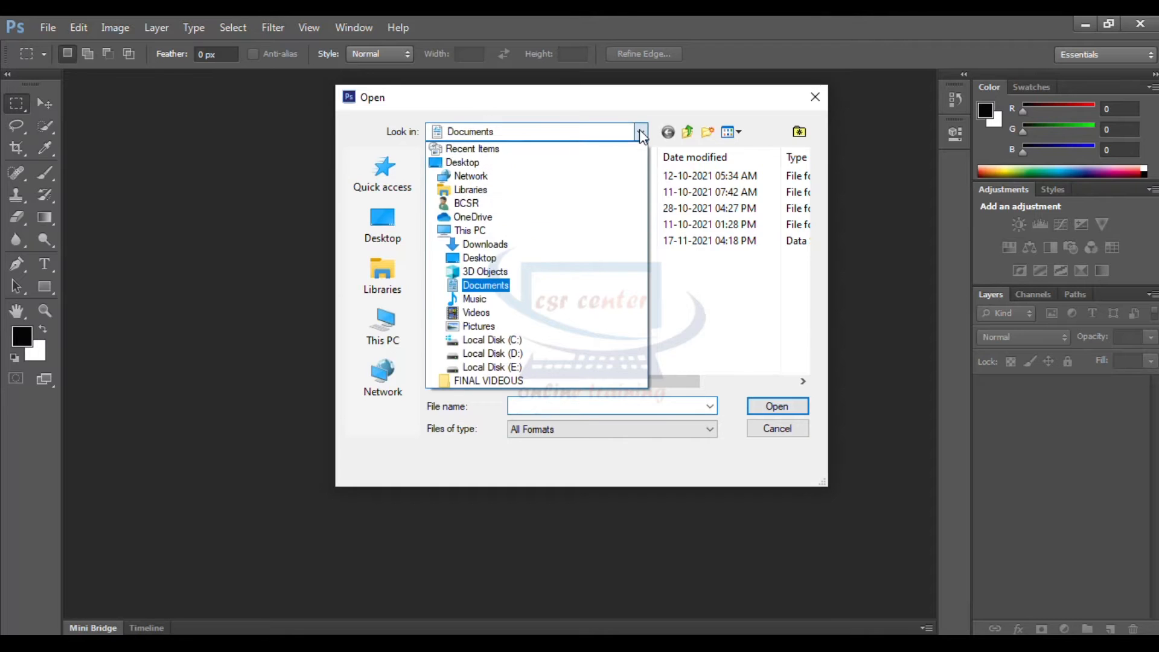
click(485, 244)
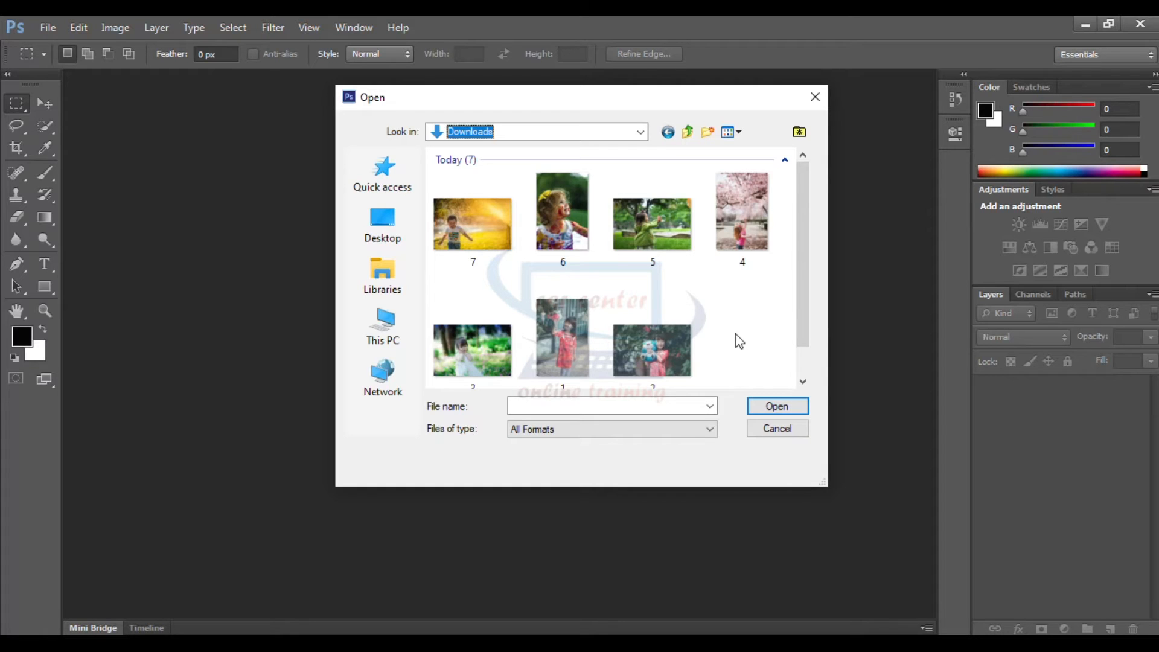
- Try the Tiles, List and Medium icons views for the Downloads files and return to Large icons
click(738, 133)
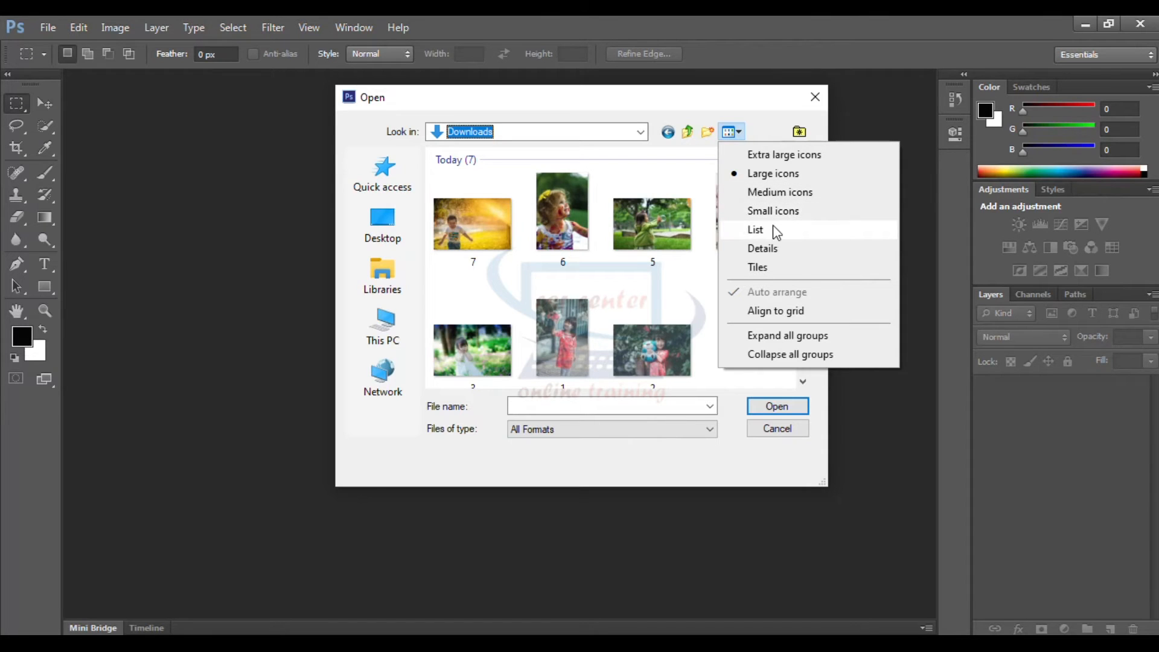
click(758, 267)
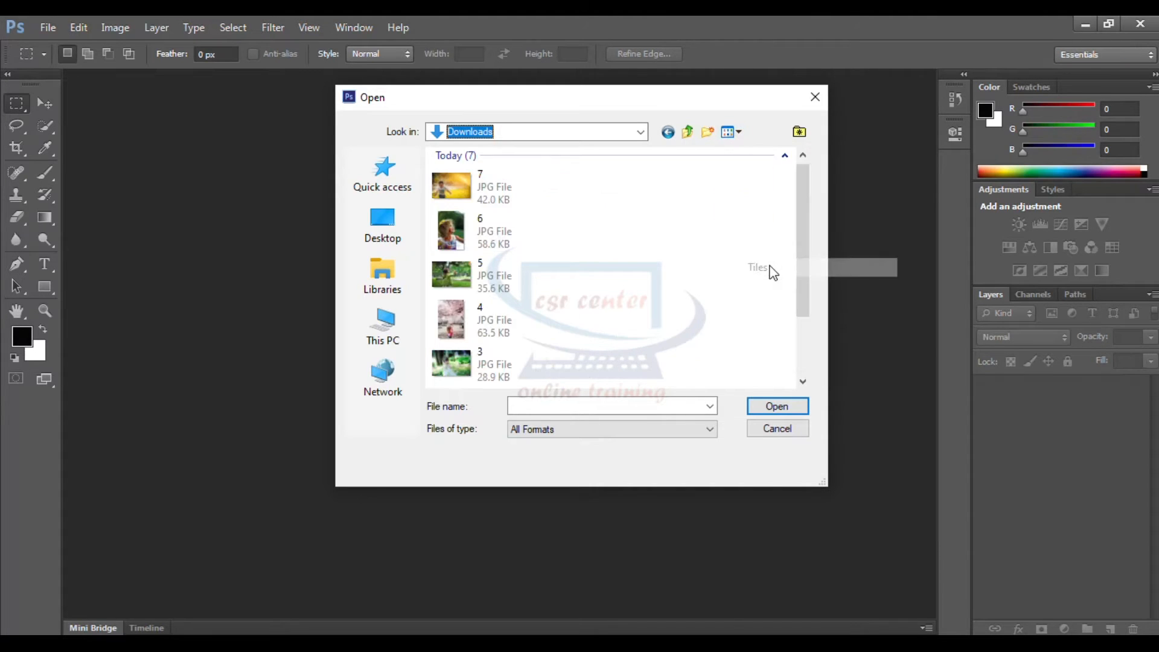
click(742, 131)
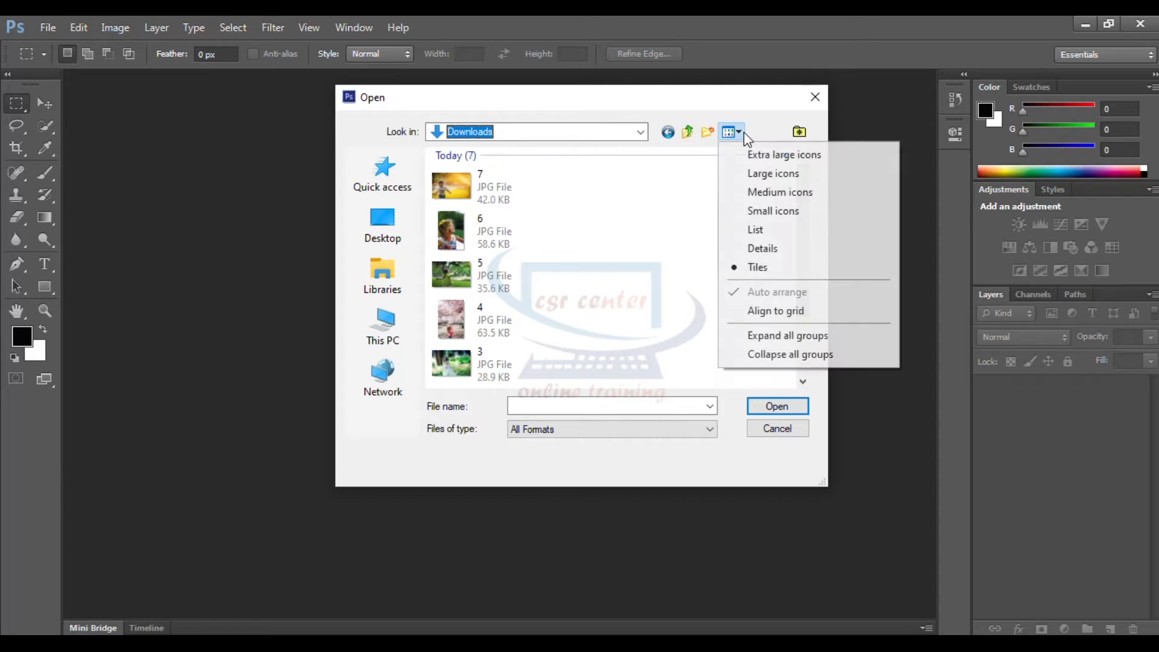
click(760, 229)
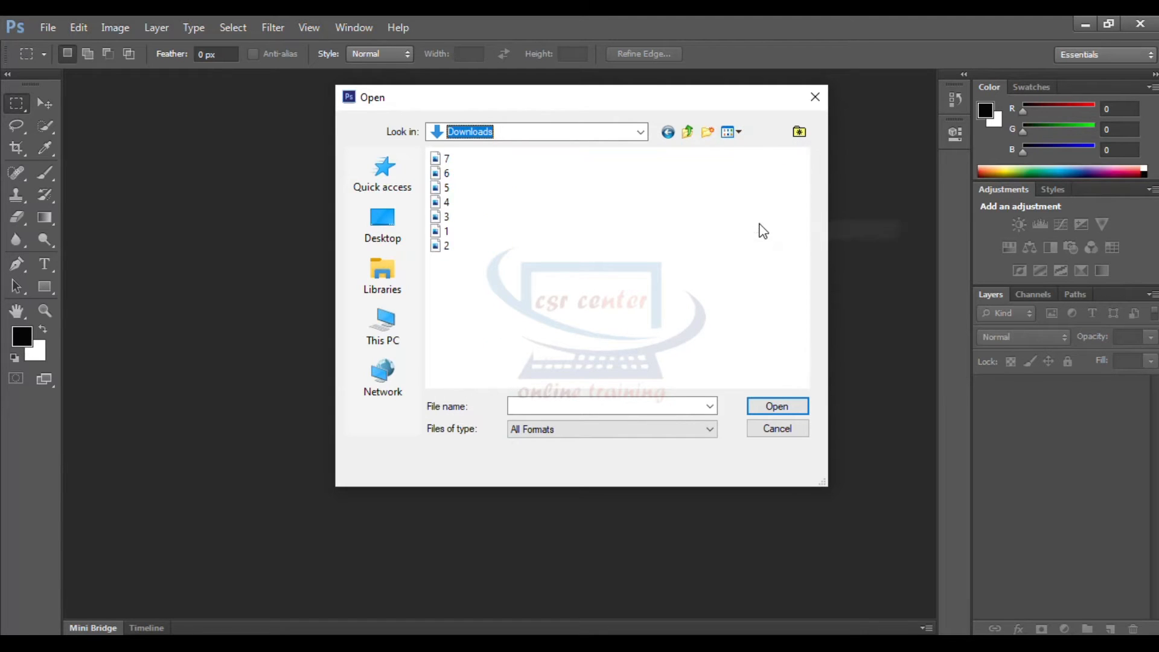
click(738, 129)
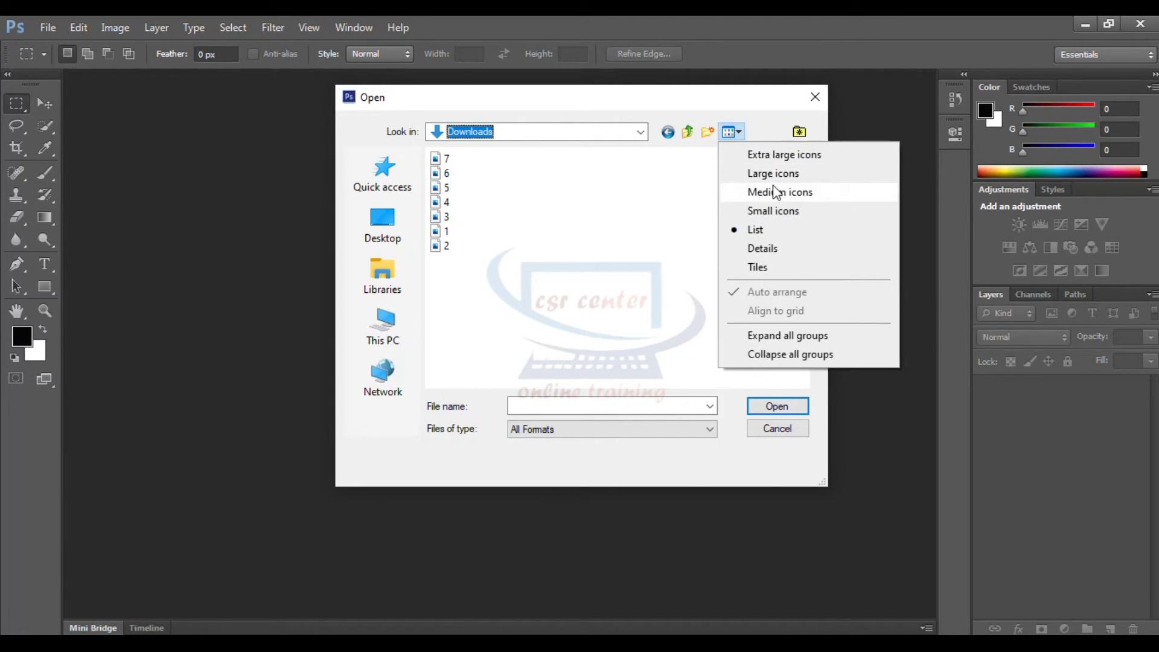
click(773, 192)
click(738, 134)
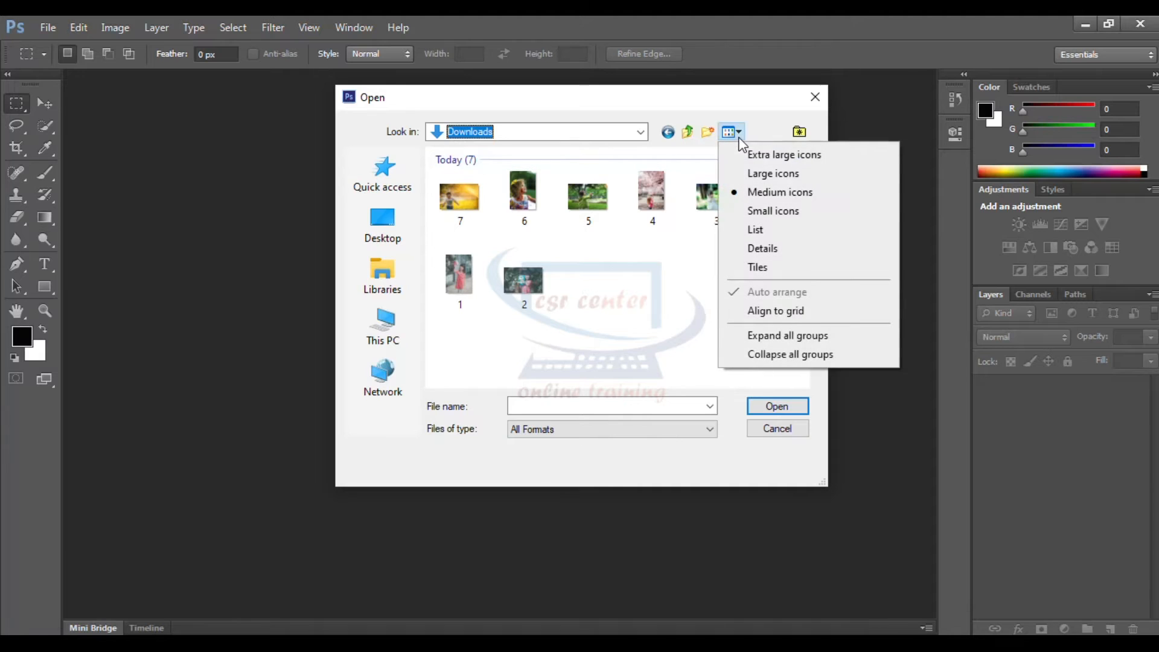
click(767, 174)
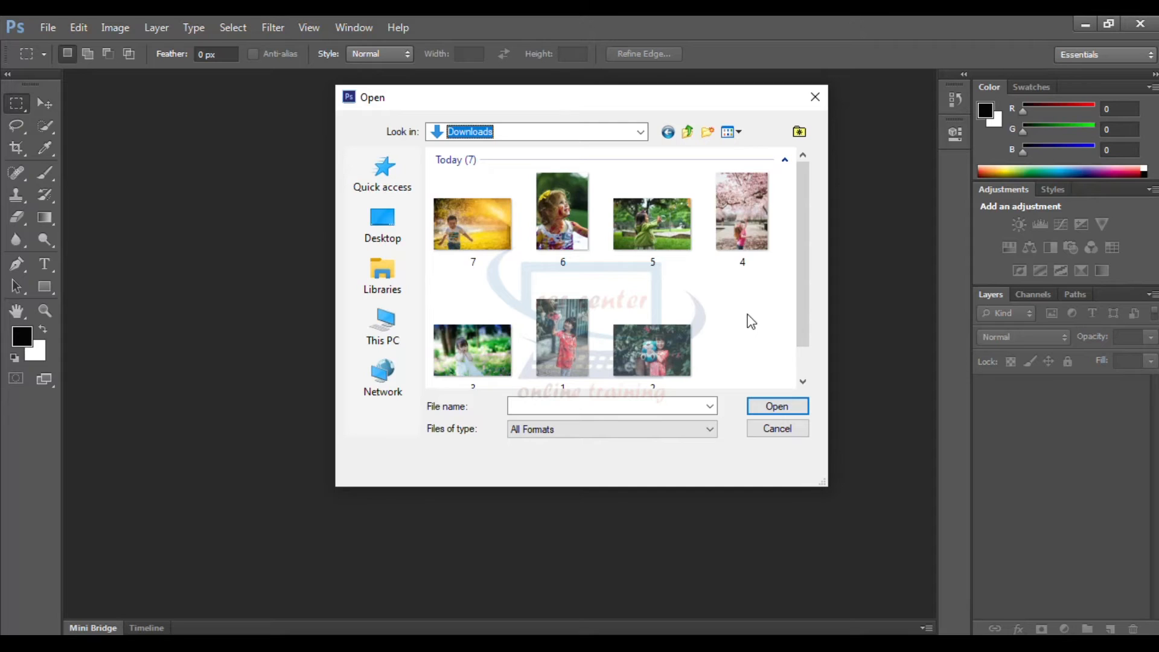
- Open image 5 from Downloads and detach it into its own floating window
click(649, 226)
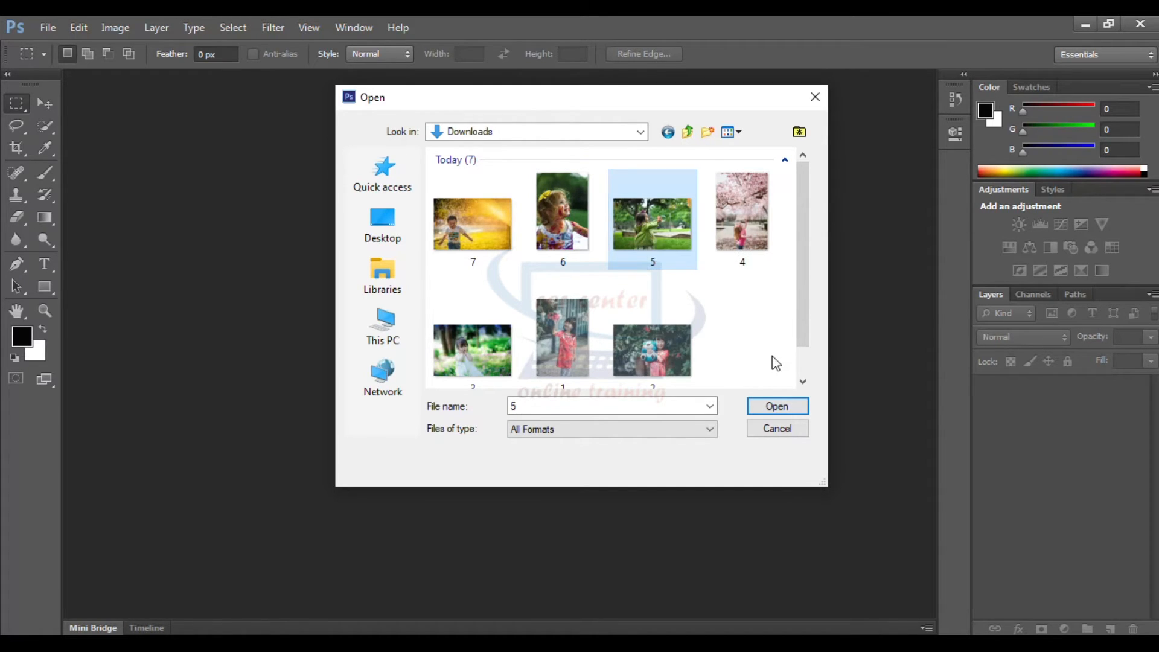
click(772, 408)
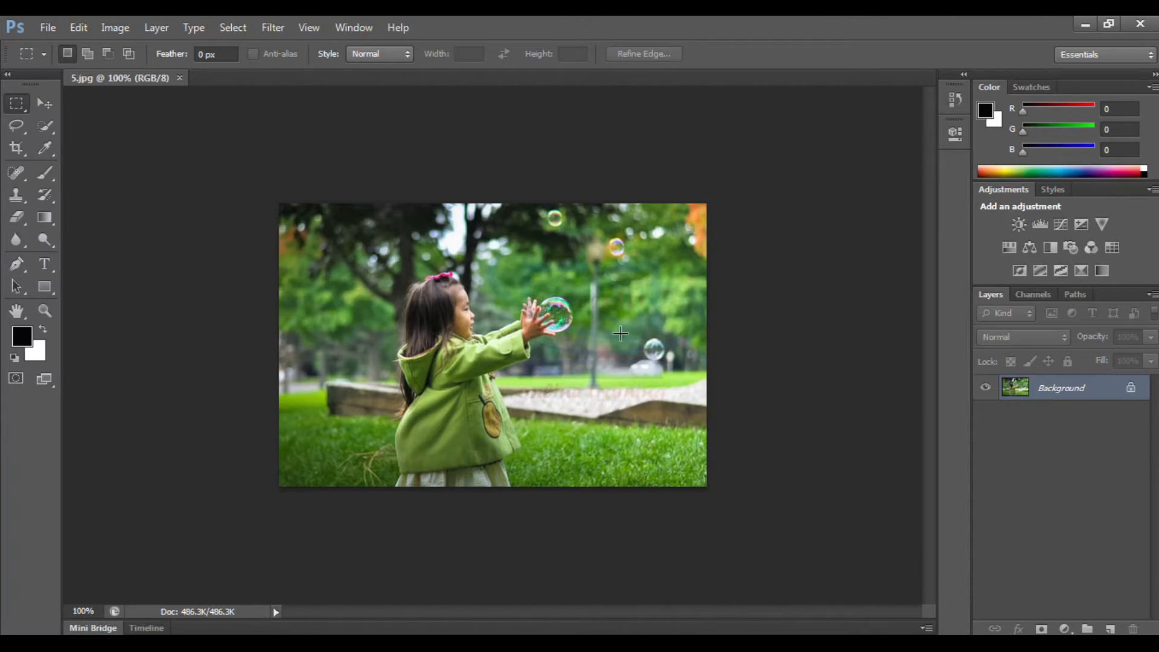
drag(121, 78, 131, 99)
drag(309, 106, 376, 127)
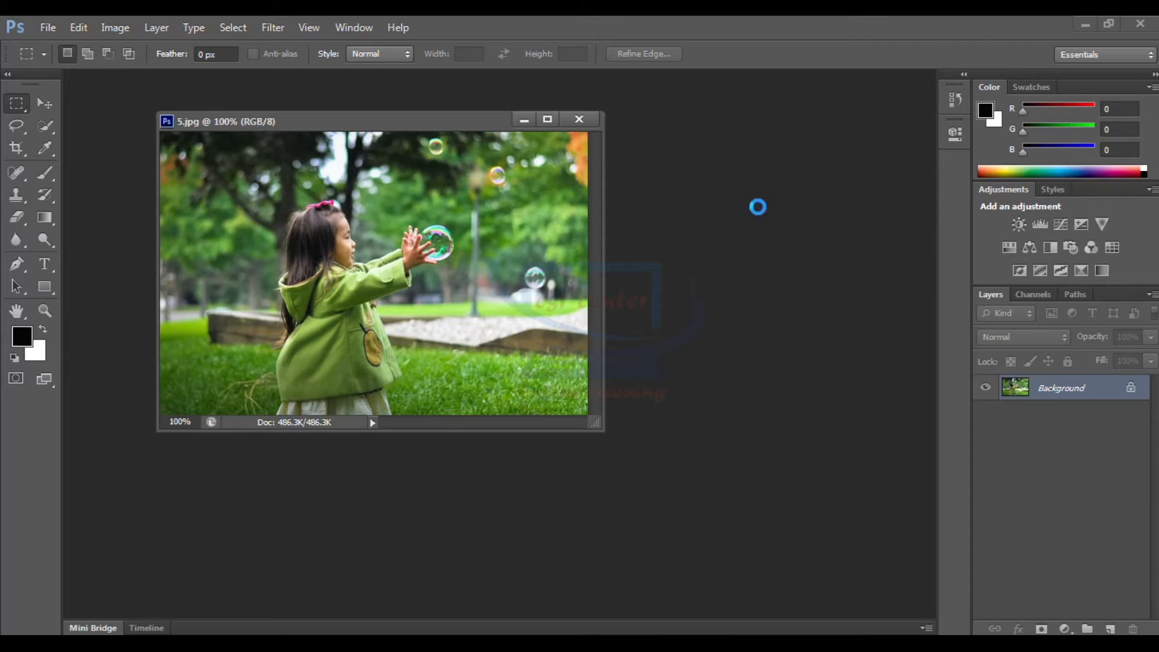
- Open image 4 from the Downloads folder
double_click(758, 207)
click(741, 212)
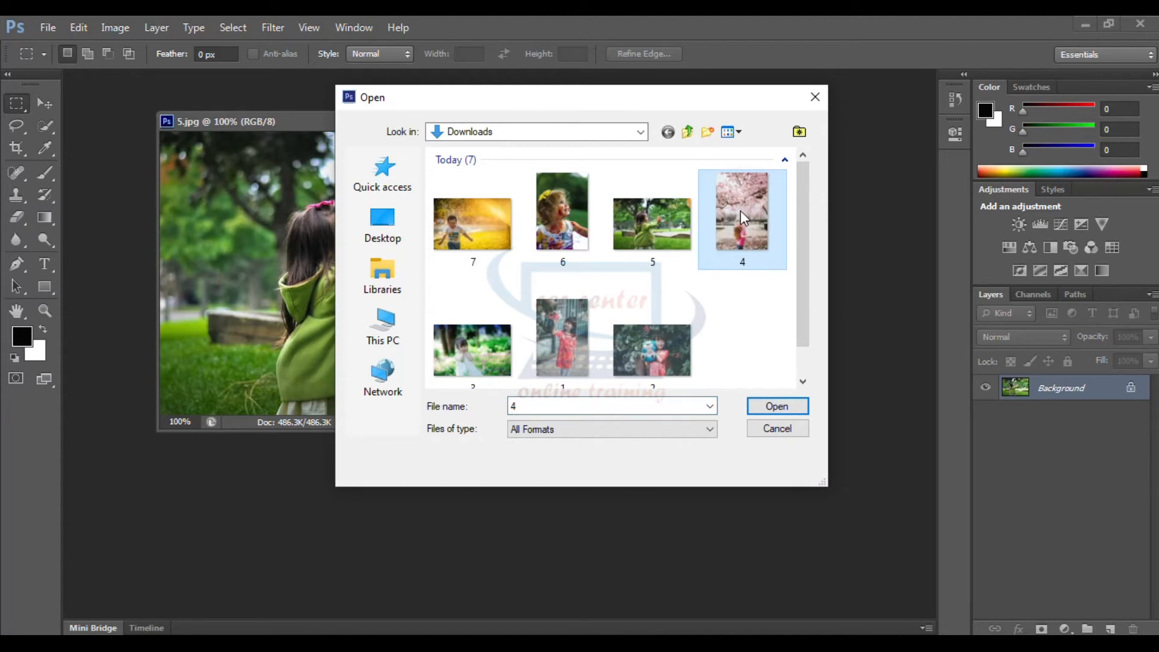
click(777, 407)
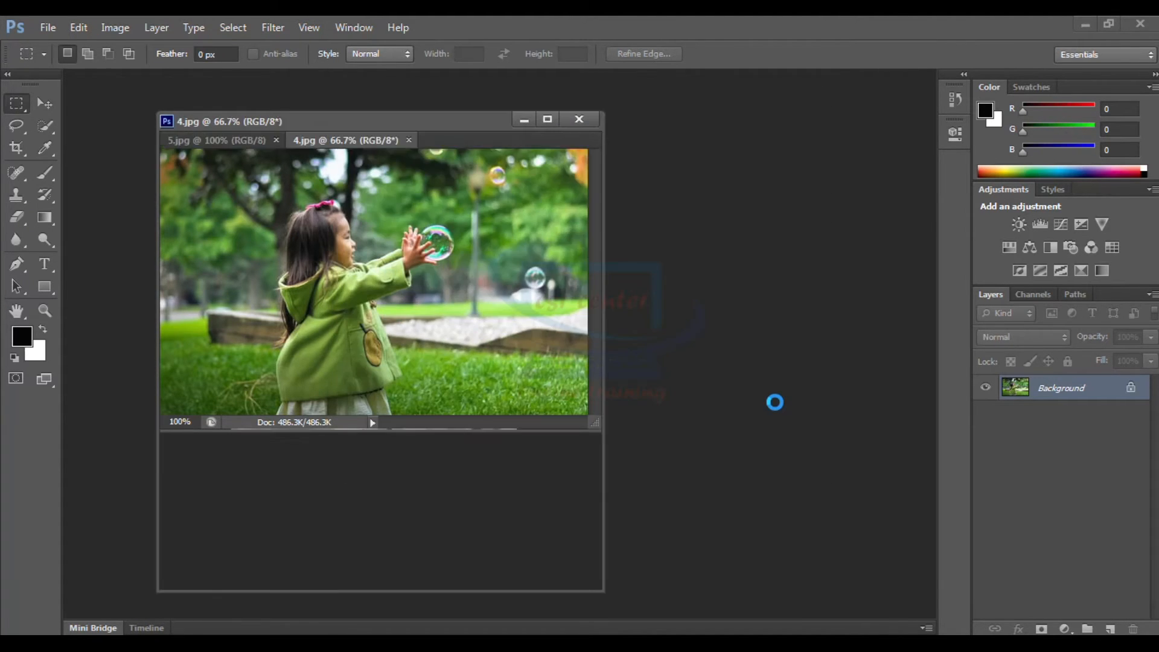
- Separate 4.jpg into its own floating window and place it side by side with 5.jpg
click(357, 137)
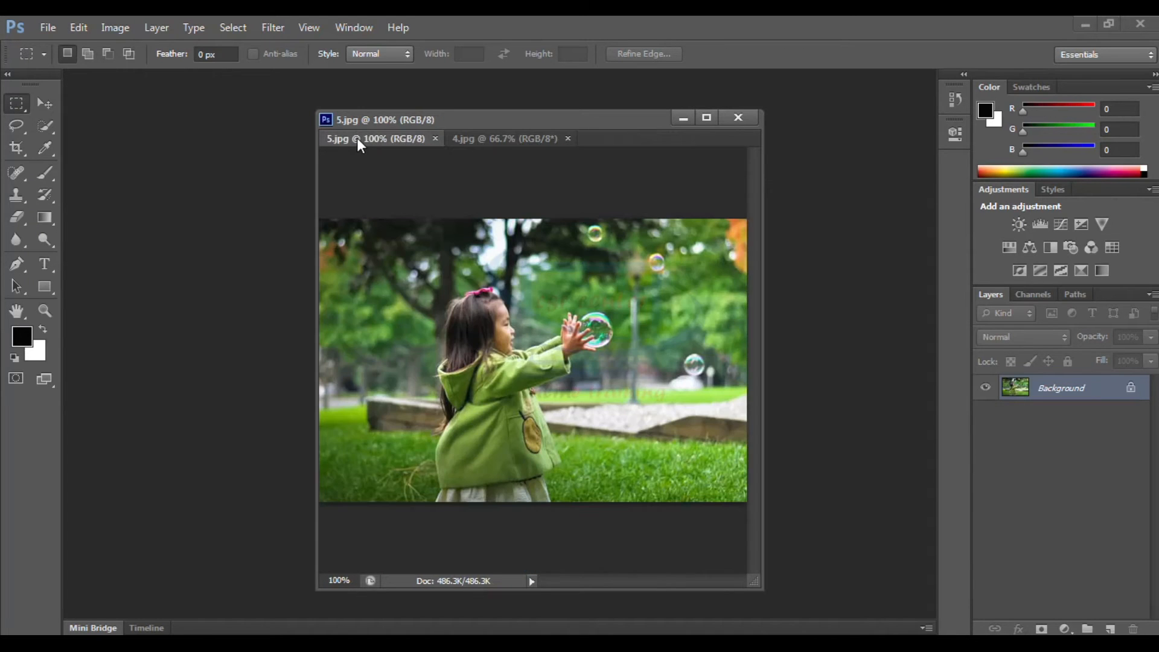
click(510, 137)
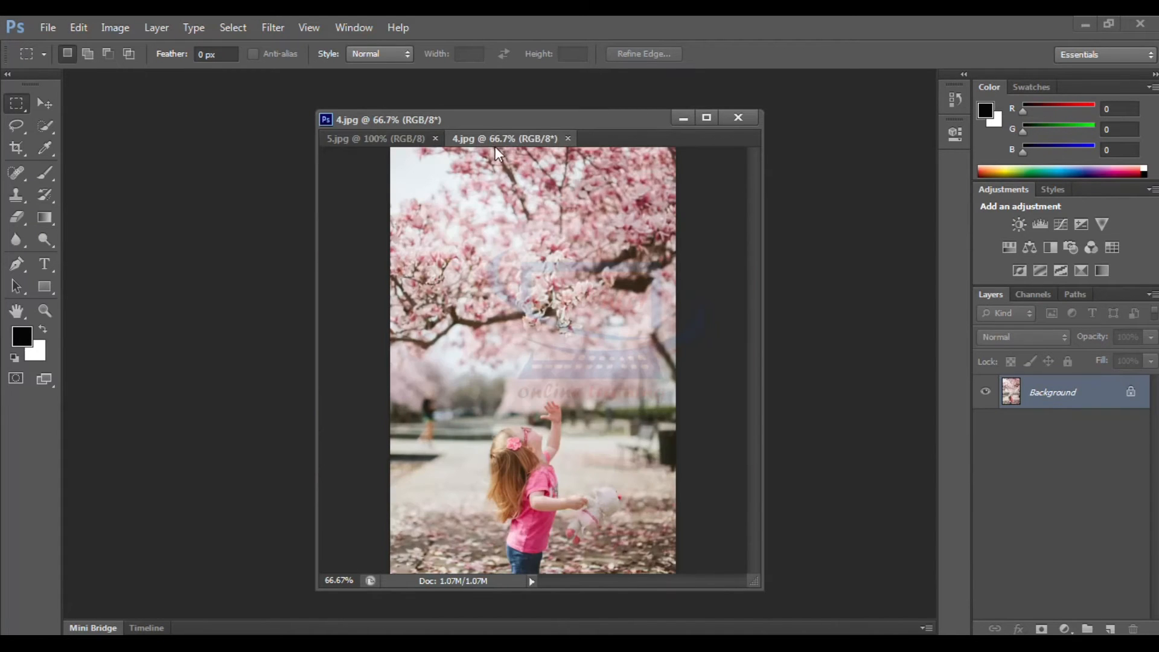
drag(492, 137, 712, 152)
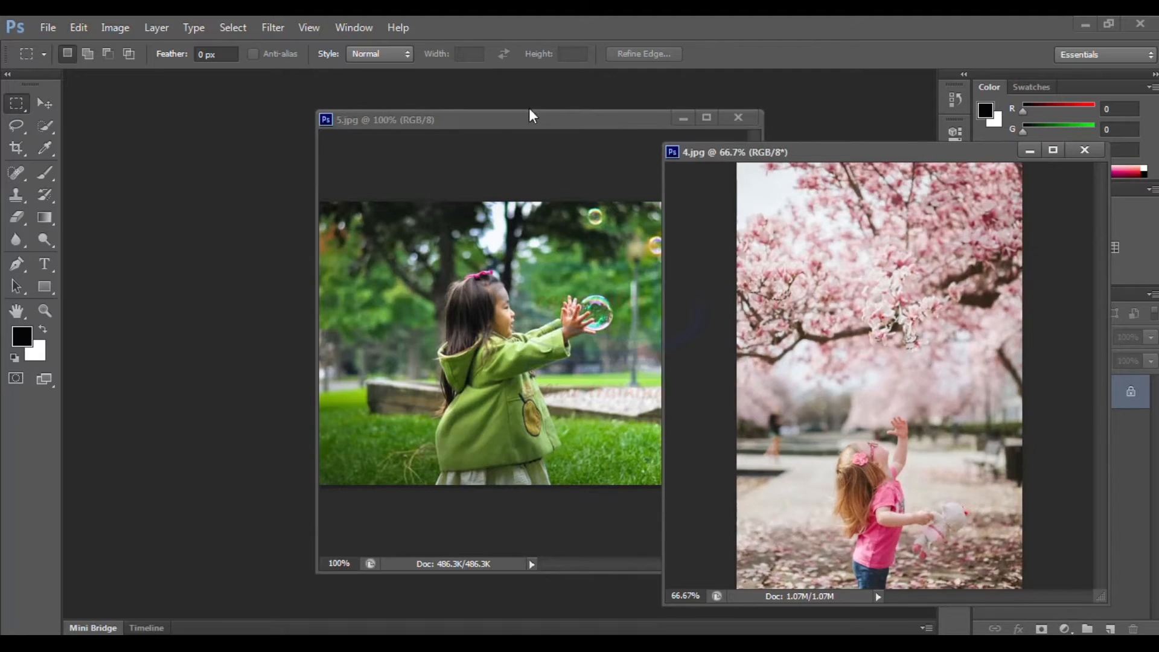
drag(516, 121, 391, 126)
drag(803, 154, 758, 117)
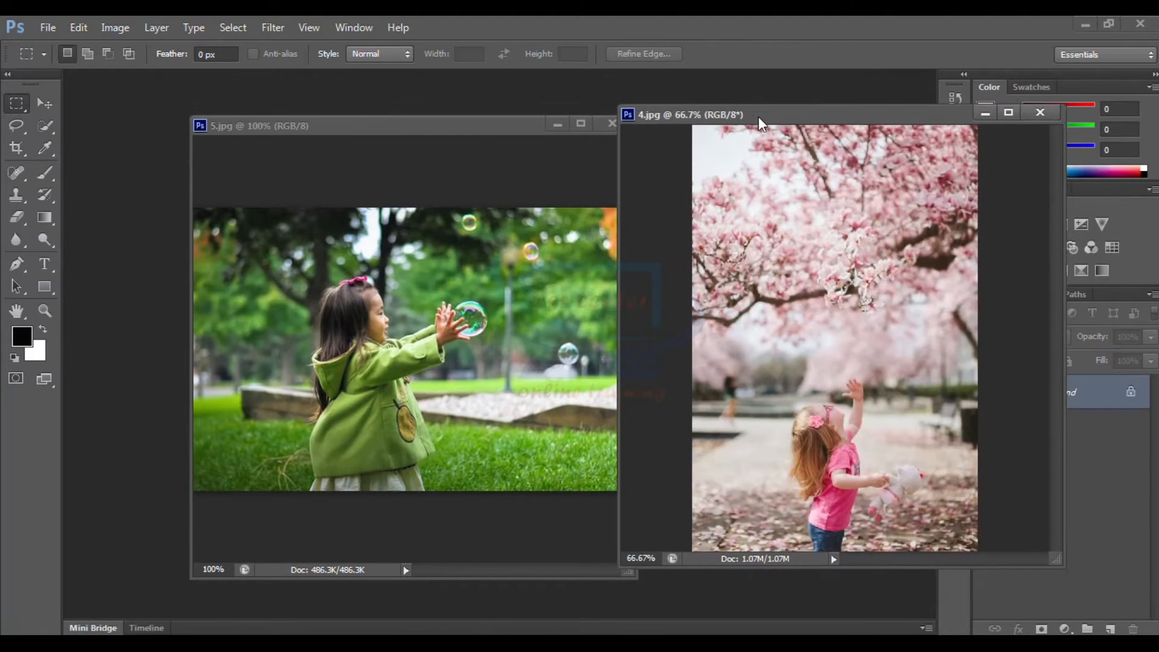
drag(405, 134, 344, 128)
drag(751, 116, 714, 117)
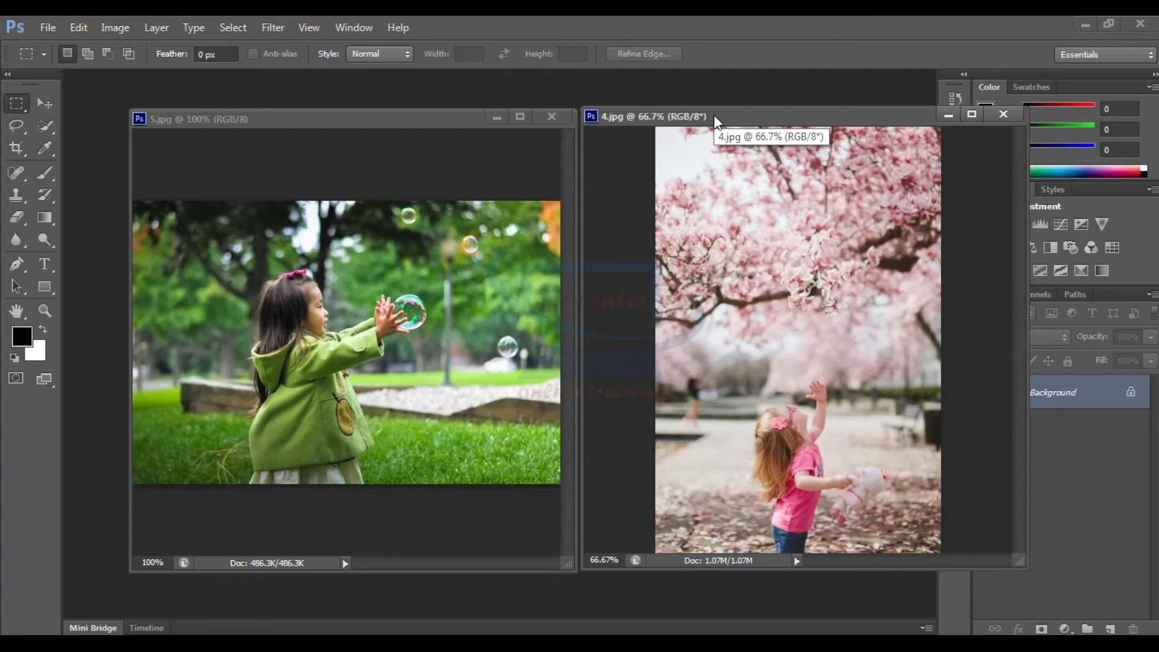
- Open image 3 from the Downloads folder
click(48, 29)
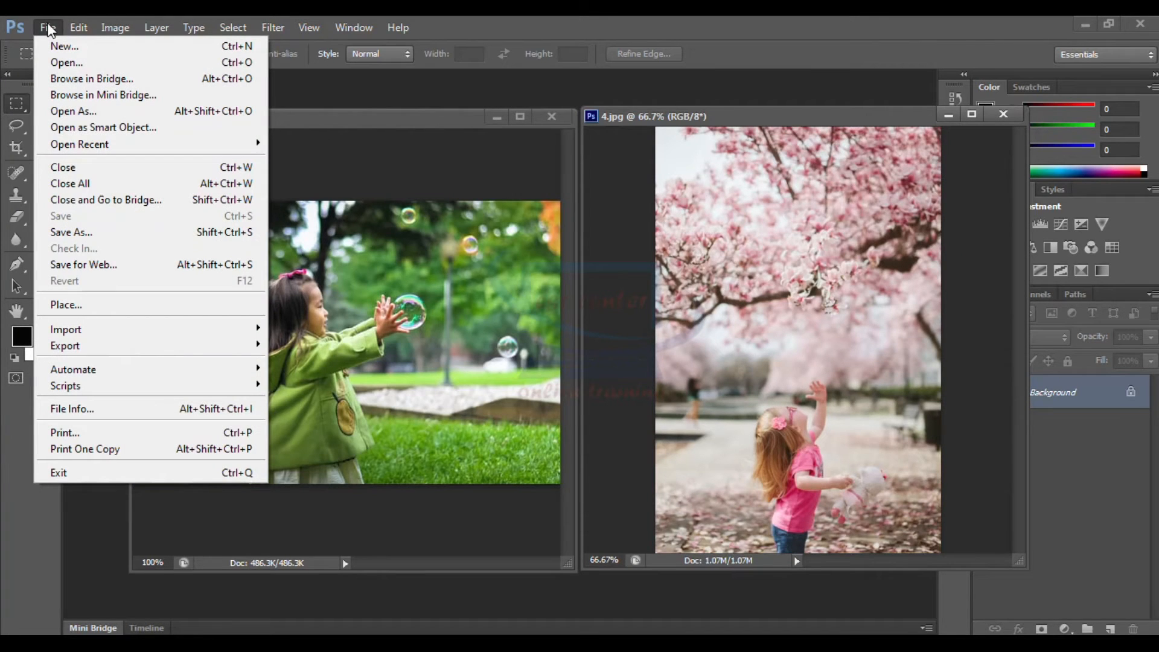
click(66, 63)
click(467, 341)
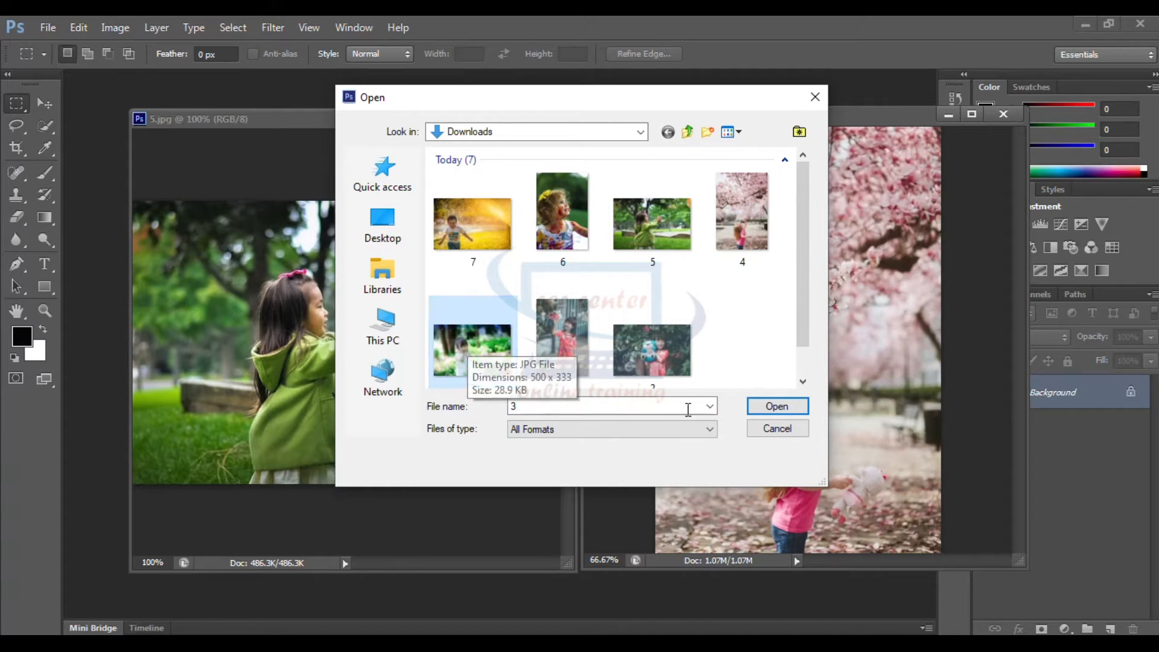
click(778, 406)
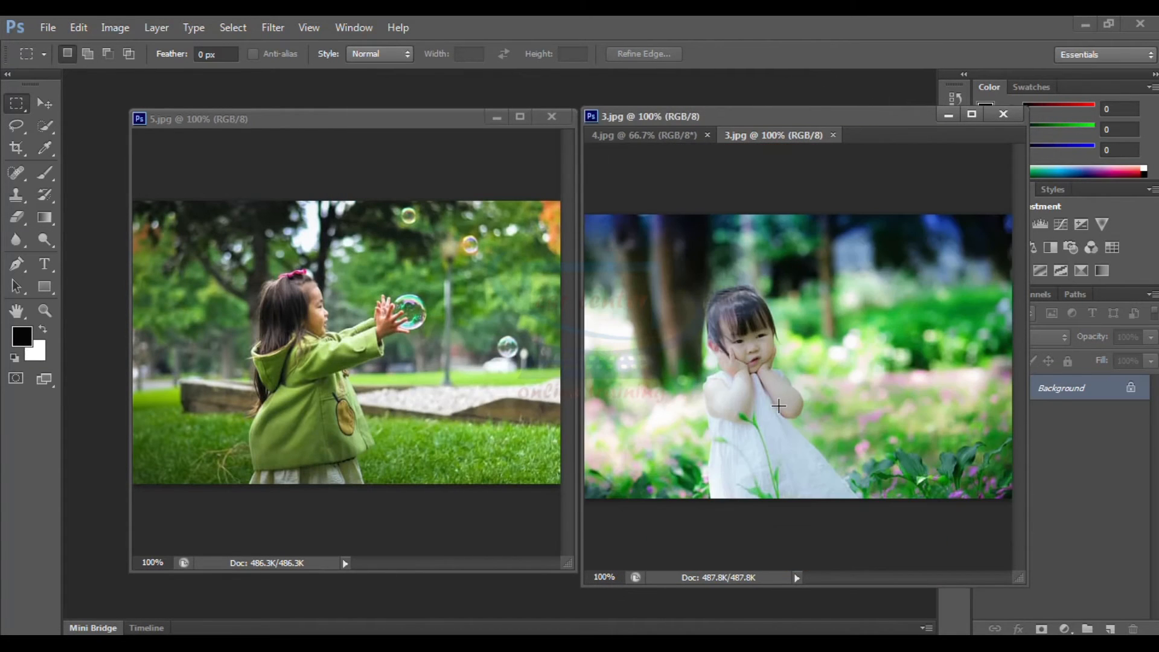
- Detach 3.jpg into its own window and cascade the three image windows with 3.jpg in front
drag(780, 134, 515, 184)
drag(683, 190, 549, 171)
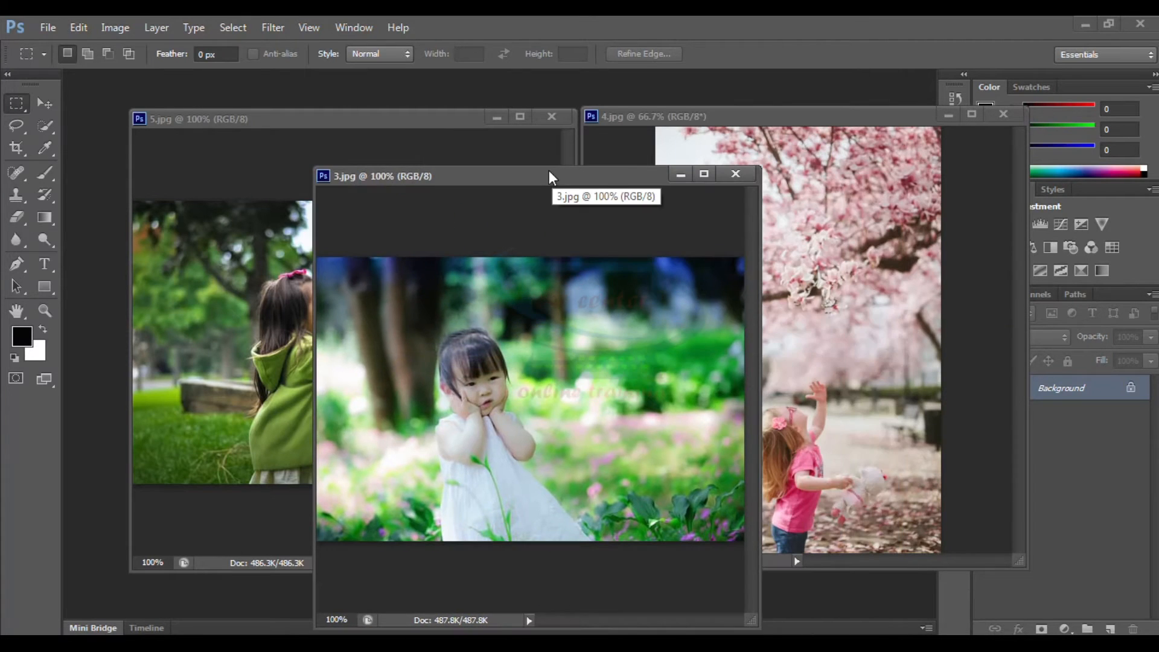
drag(390, 122, 336, 95)
mouse_move(547, 174)
mouse_down()
mouse_move(573, 173)
mouse_move(561, 163)
mouse_up()
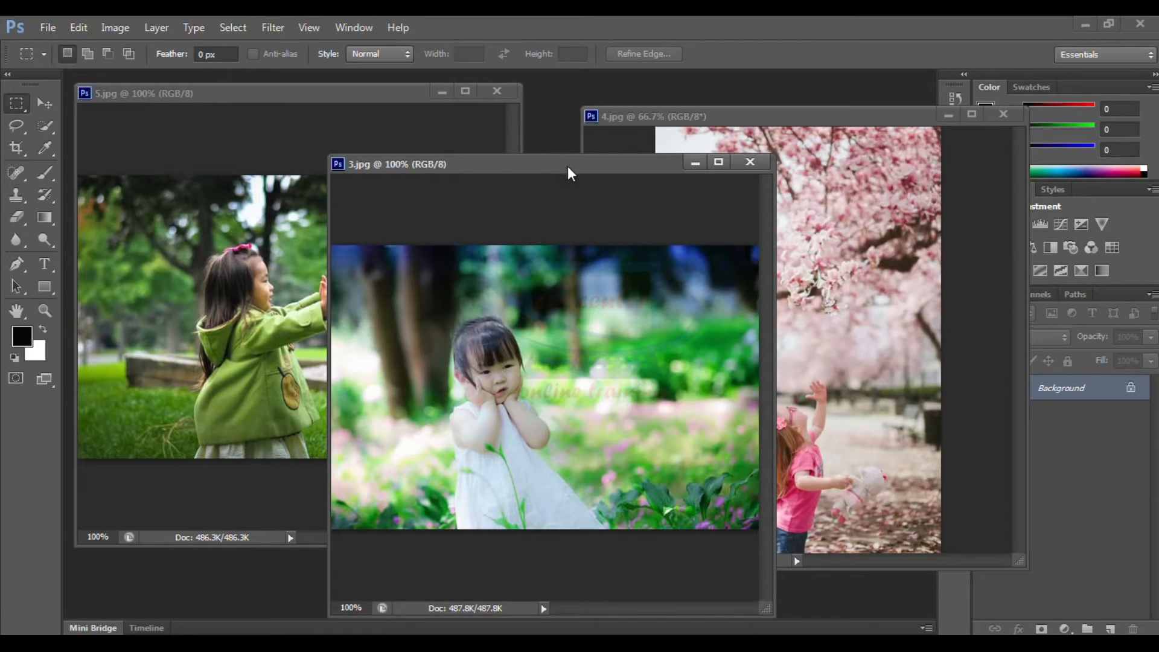
drag(567, 164, 448, 164)
click(791, 109)
drag(790, 109, 442, 83)
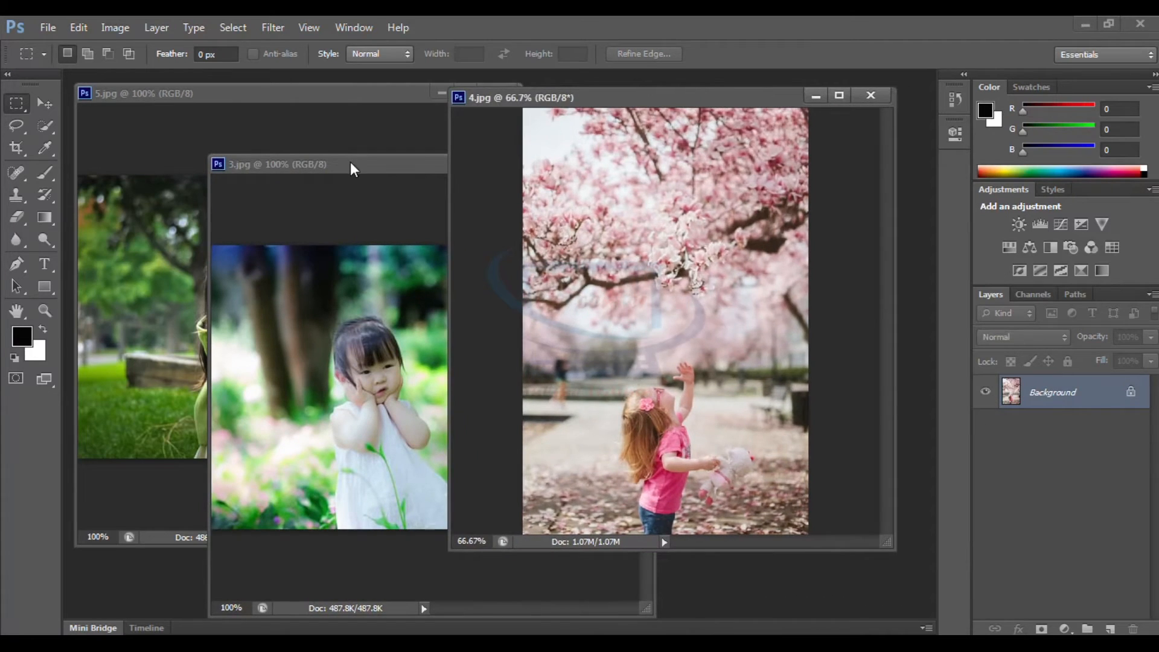
drag(433, 162, 375, 142)
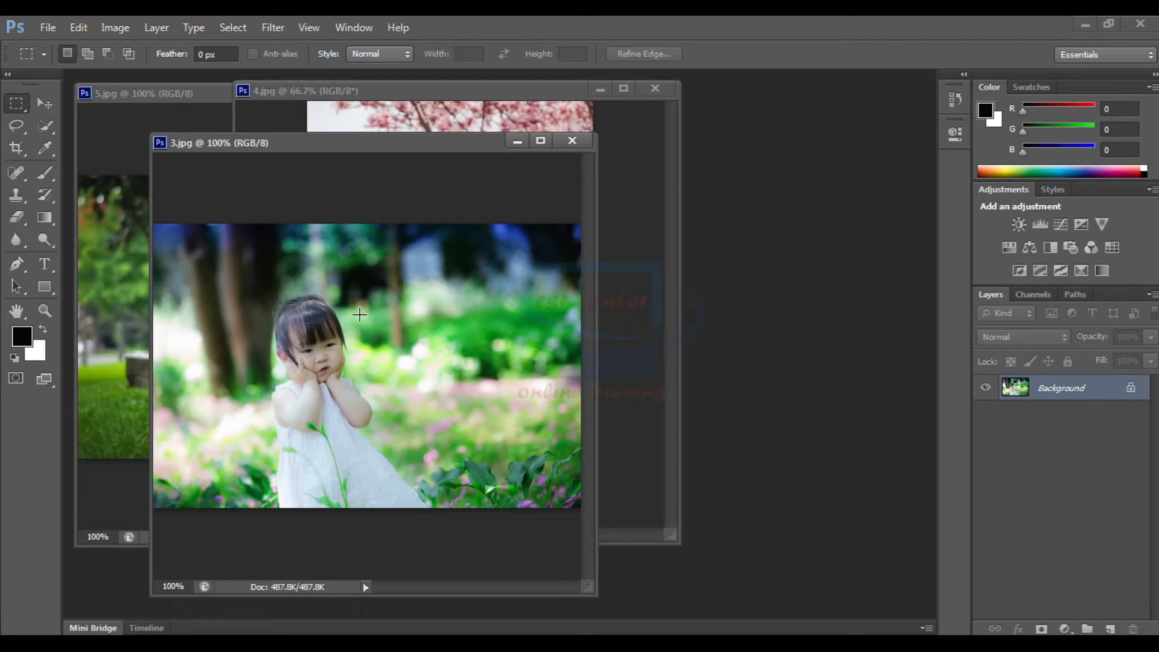
- Make a rectangular marquee selection around the child in 3.jpg
drag(224, 277, 465, 494)
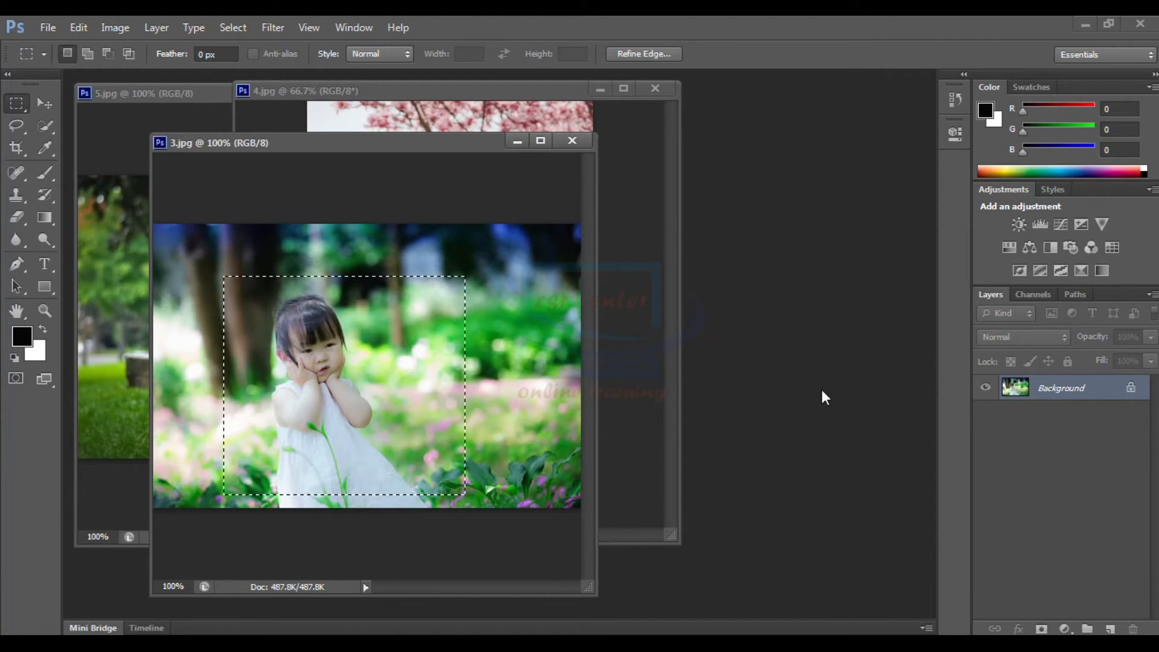
- Start a new document, keeping its width and height in centimeters and its color mode as RGB Color
key(ctrl+n)
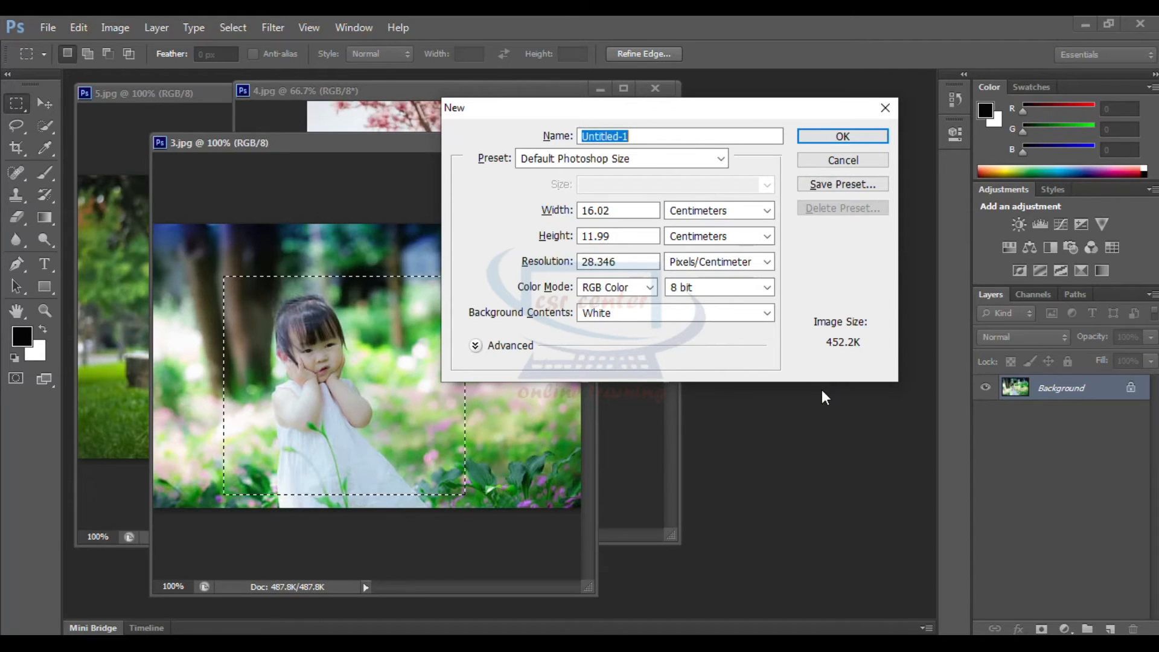
drag(743, 109, 787, 156)
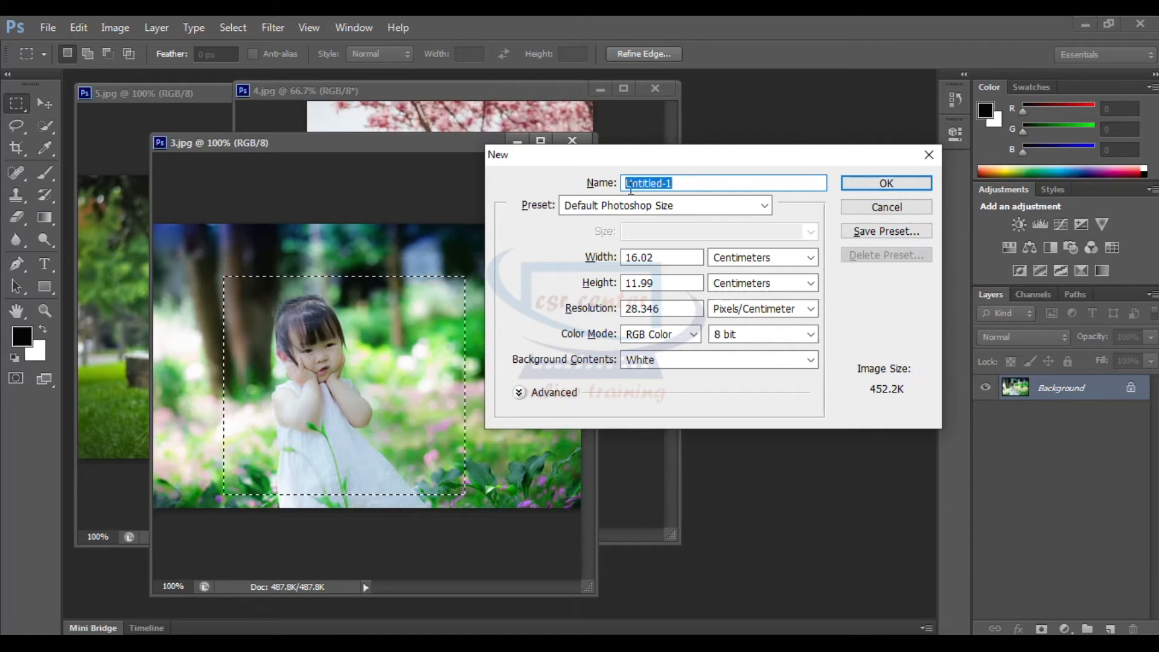
click(710, 181)
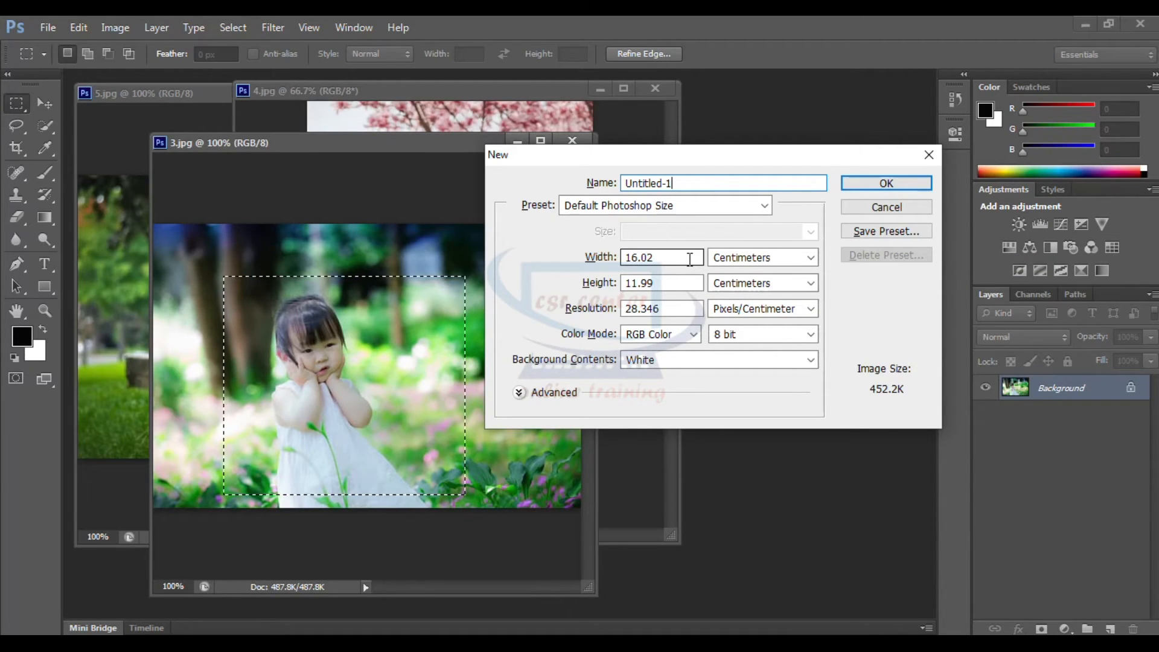
click(813, 259)
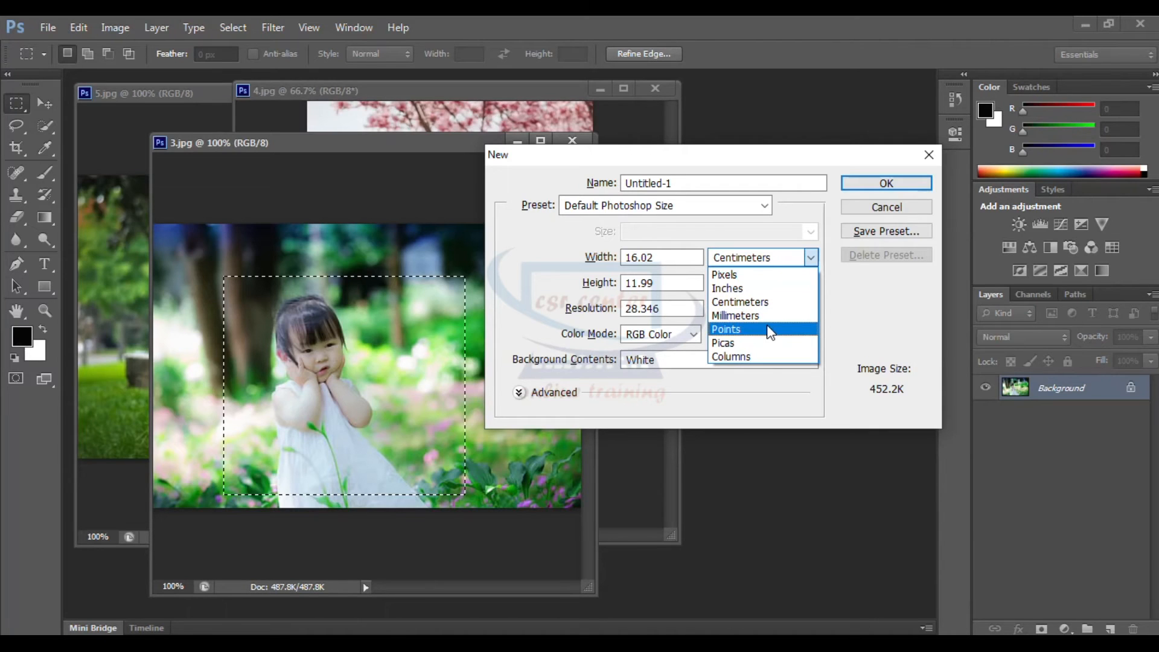
click(840, 295)
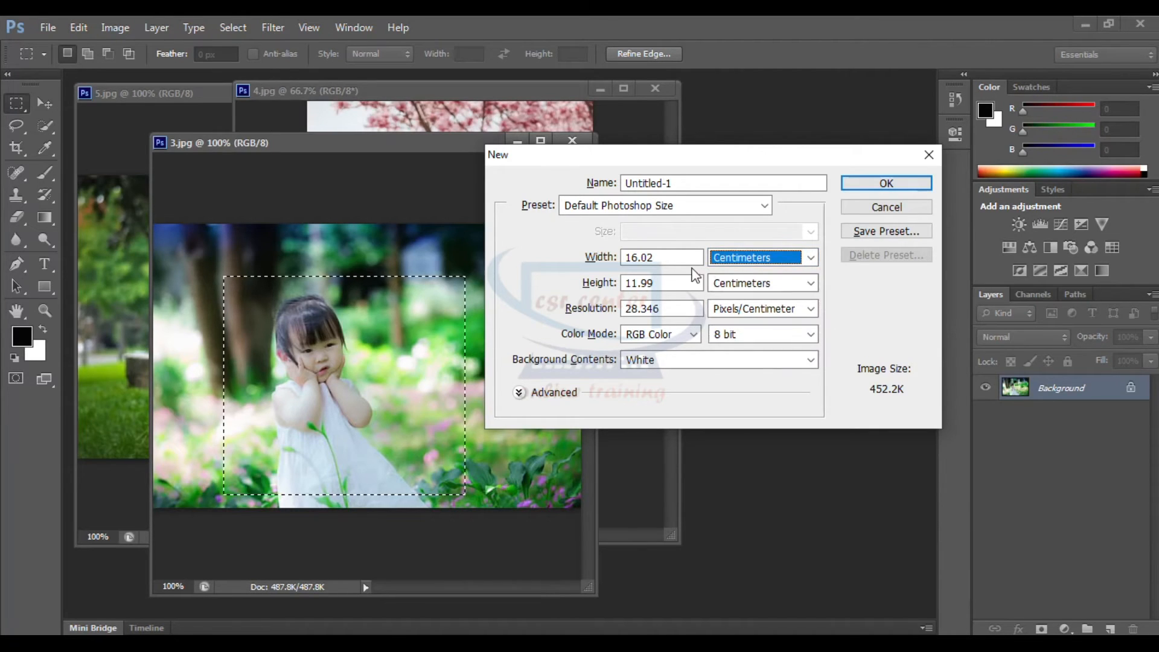
click(684, 285)
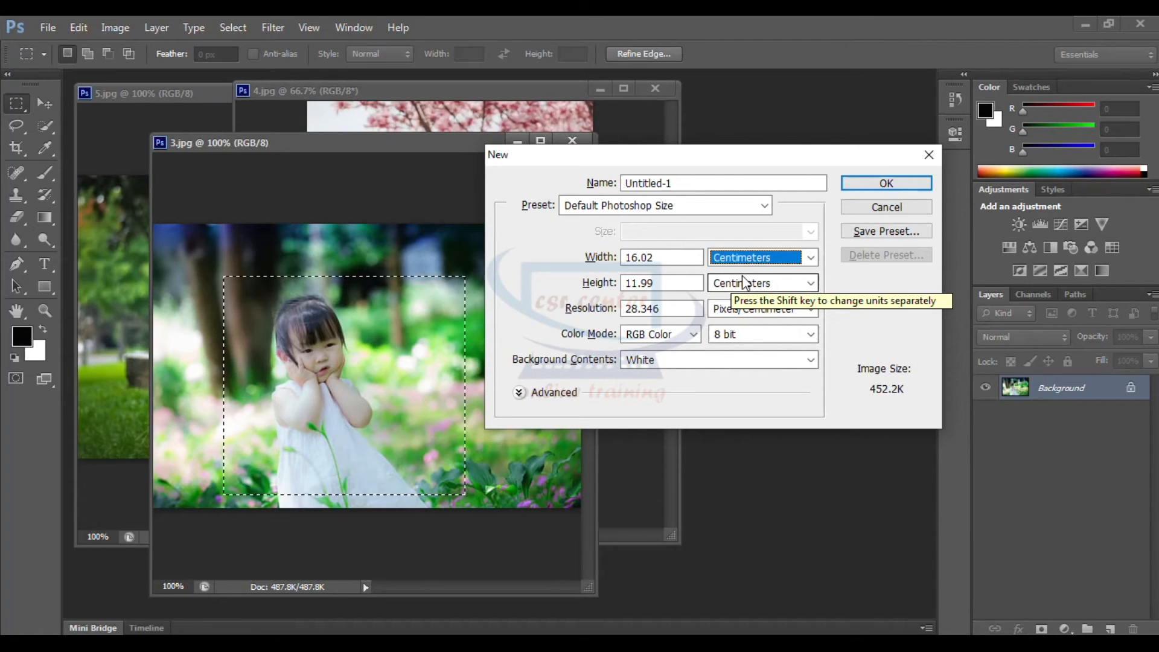
click(694, 336)
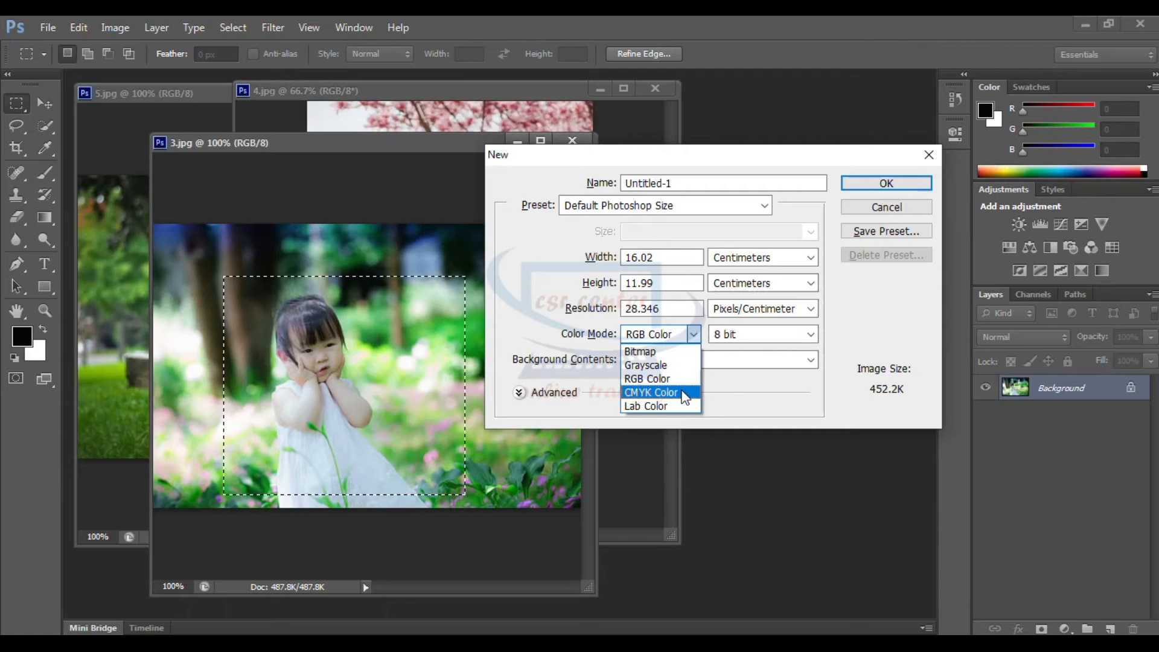
click(664, 379)
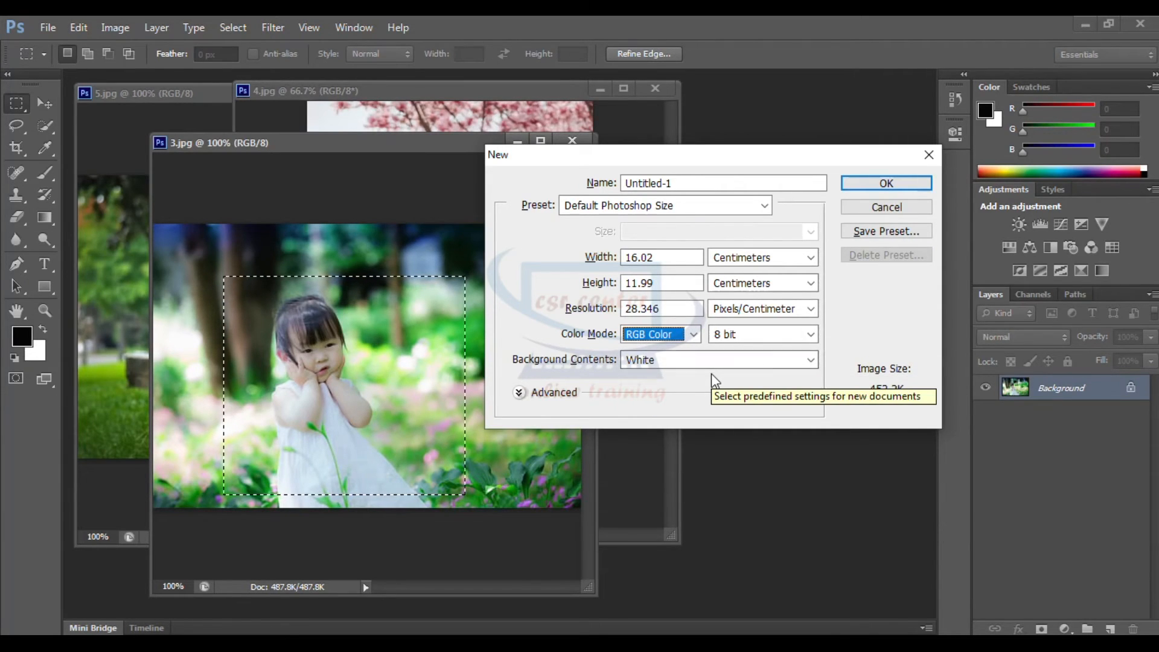
- Create the new document with transparent background contents and float it in its own window beside 3.jpg
click(801, 362)
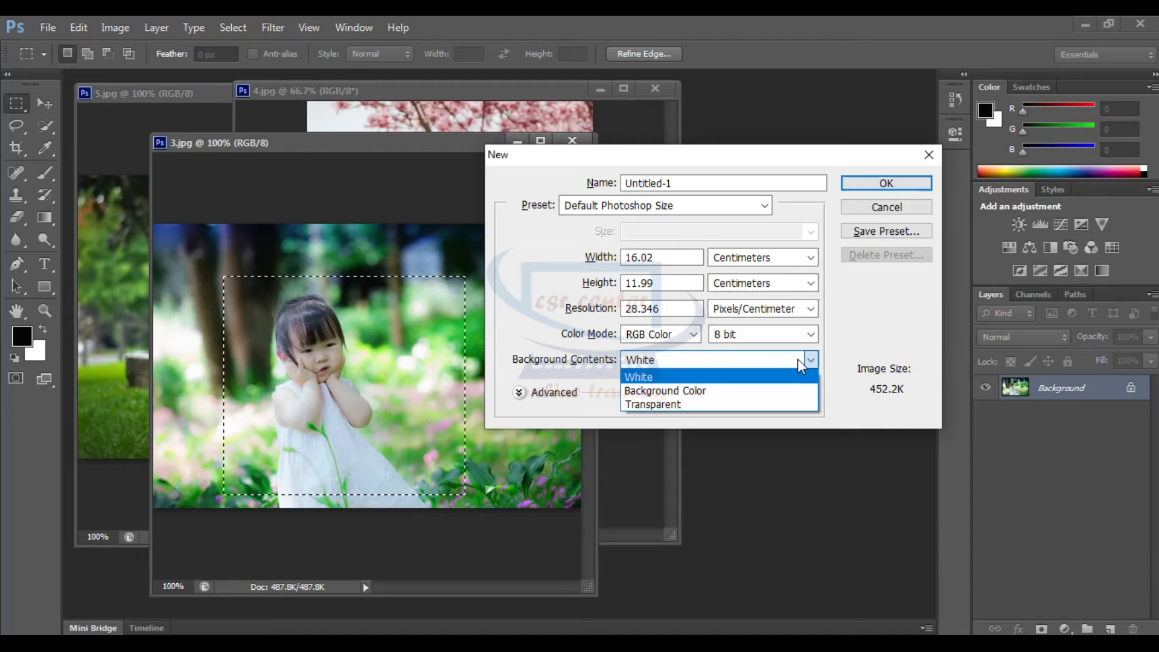
click(691, 403)
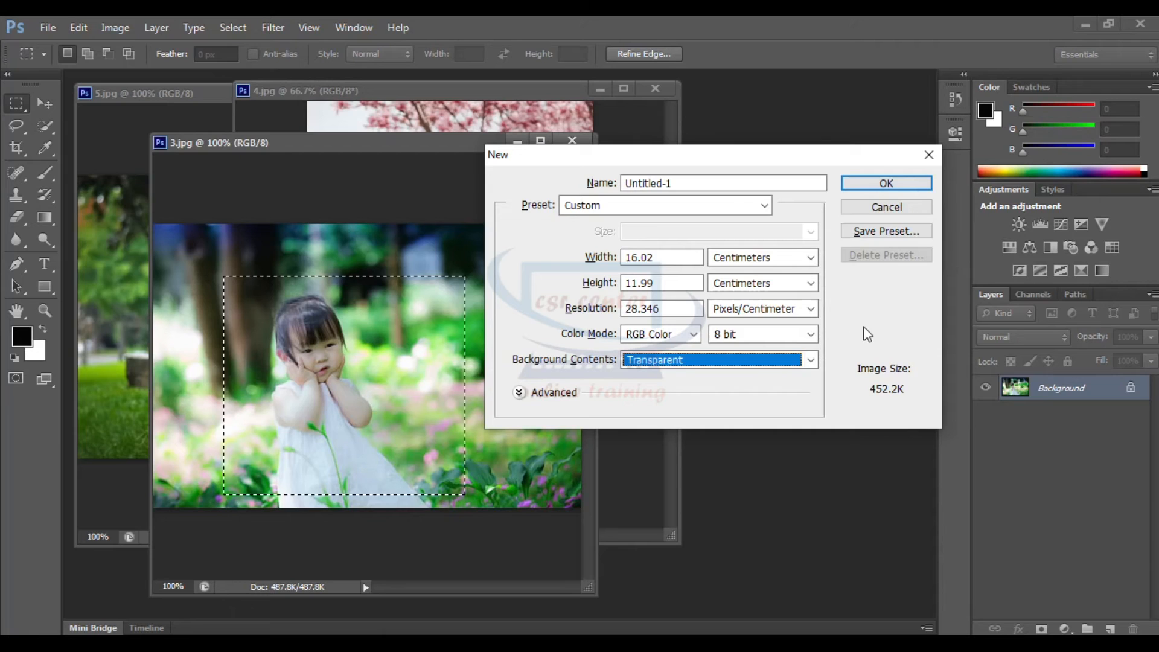
click(891, 184)
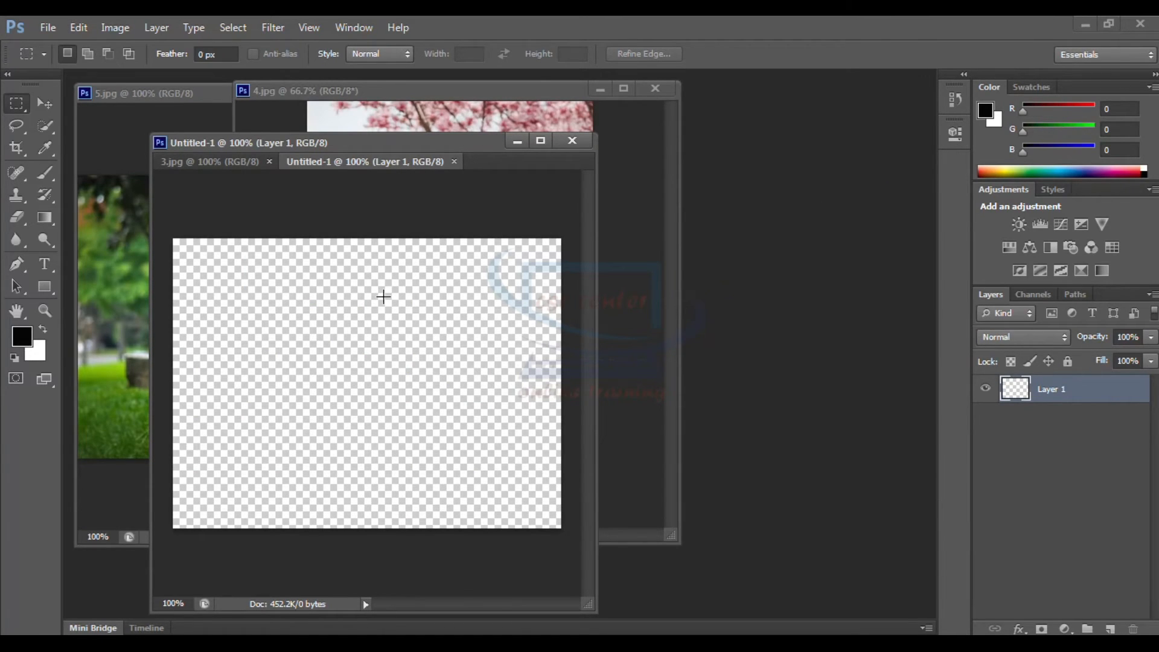
drag(342, 163, 663, 180)
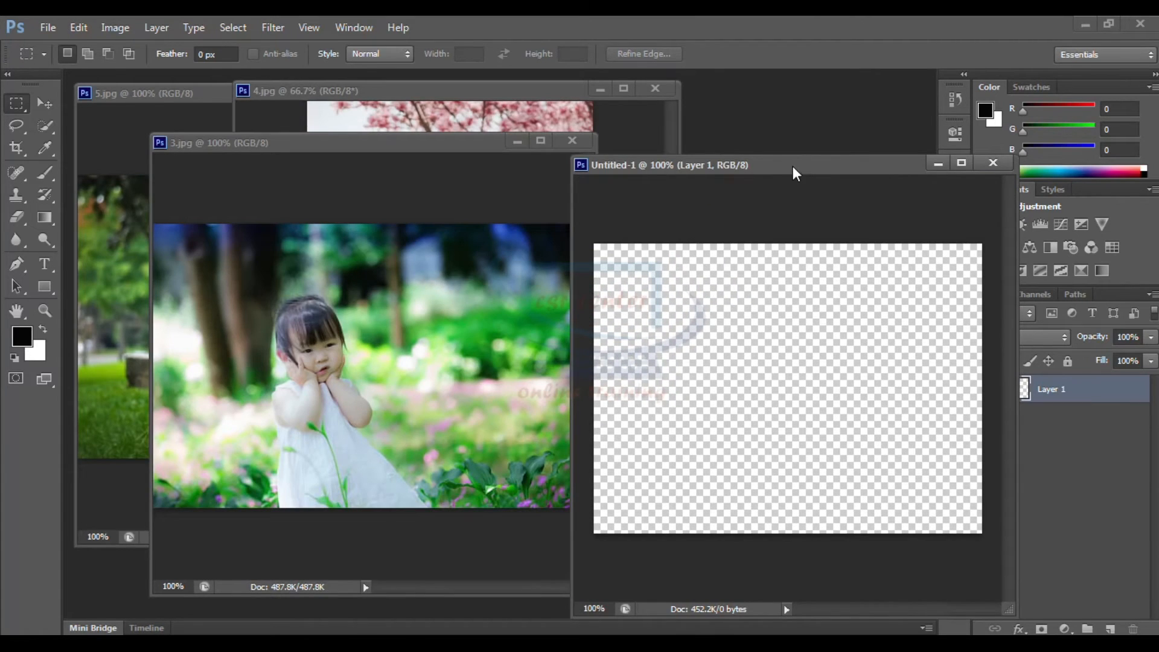
drag(792, 165, 790, 142)
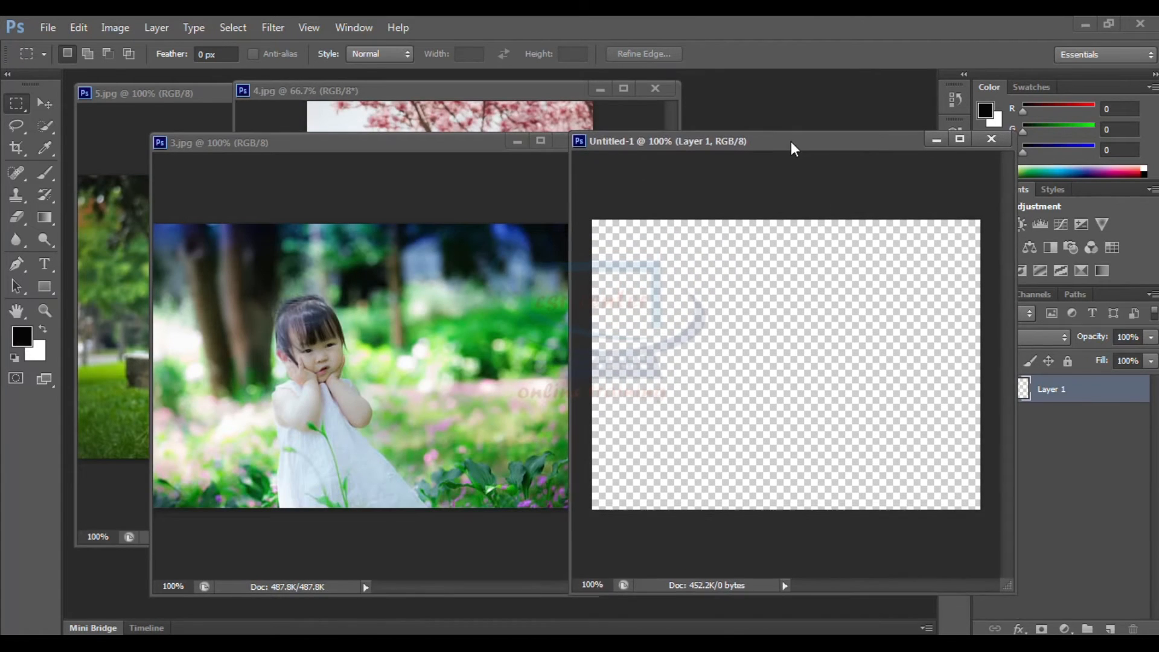
- Select the child in 3.jpg with the Rectangular Marquee tool
right_click(23, 110)
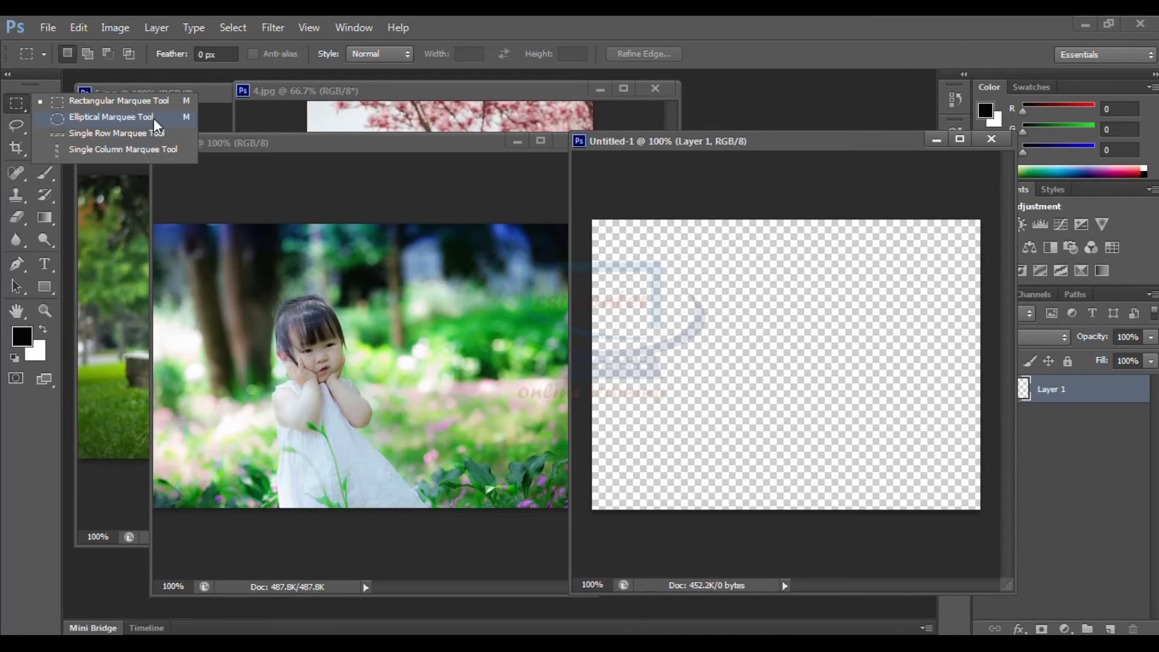
click(128, 100)
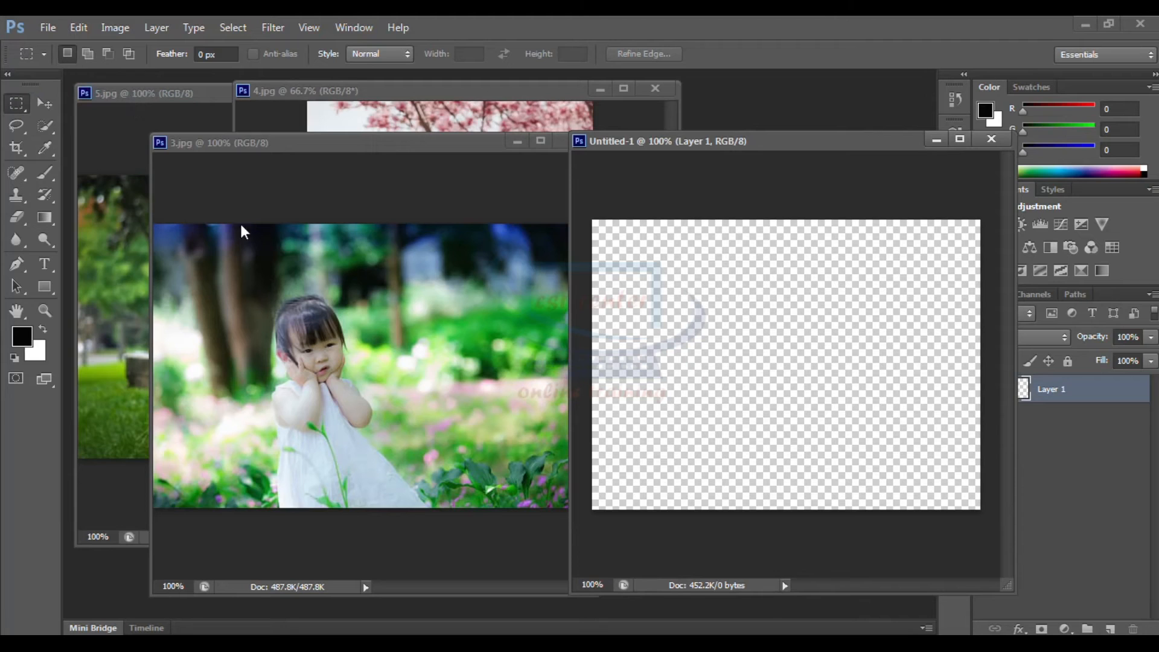
click(225, 275)
drag(227, 278, 435, 496)
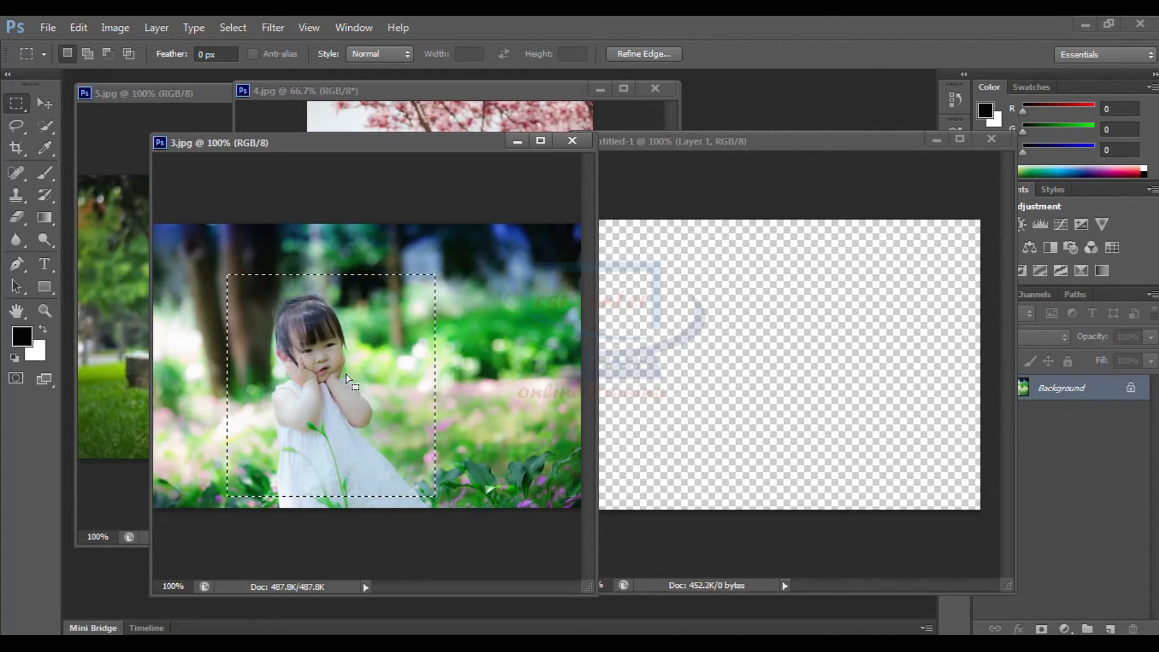
- Cut the selected area out of 3.jpg and paste it into the blank transparent document
key(ctrl+x)
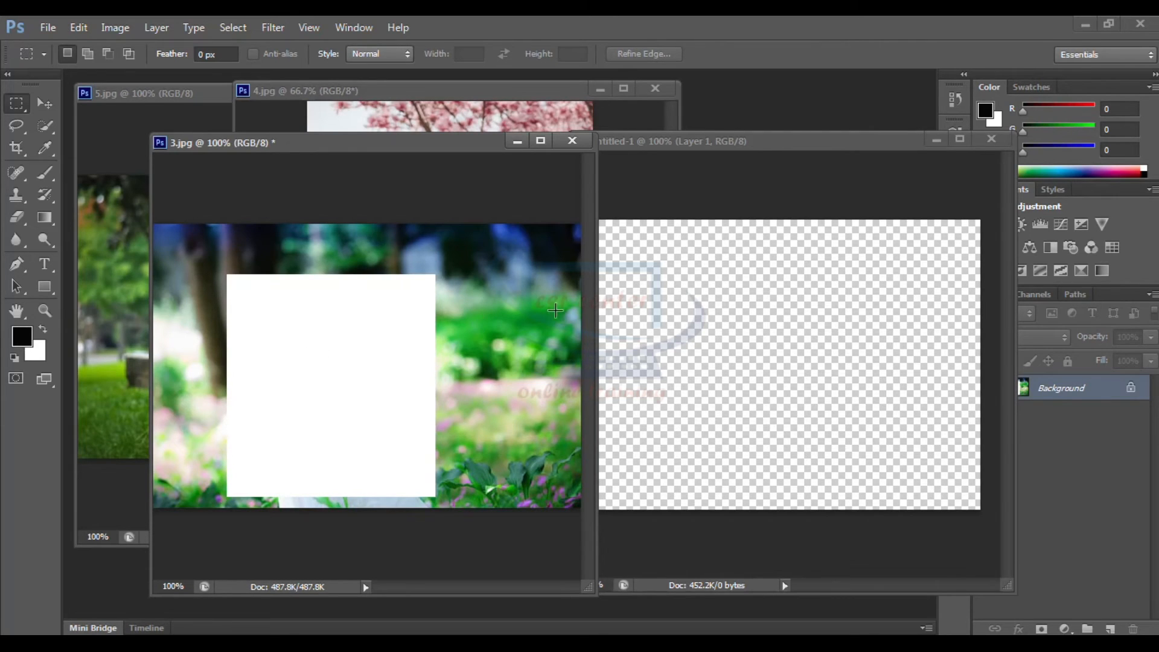
click(657, 276)
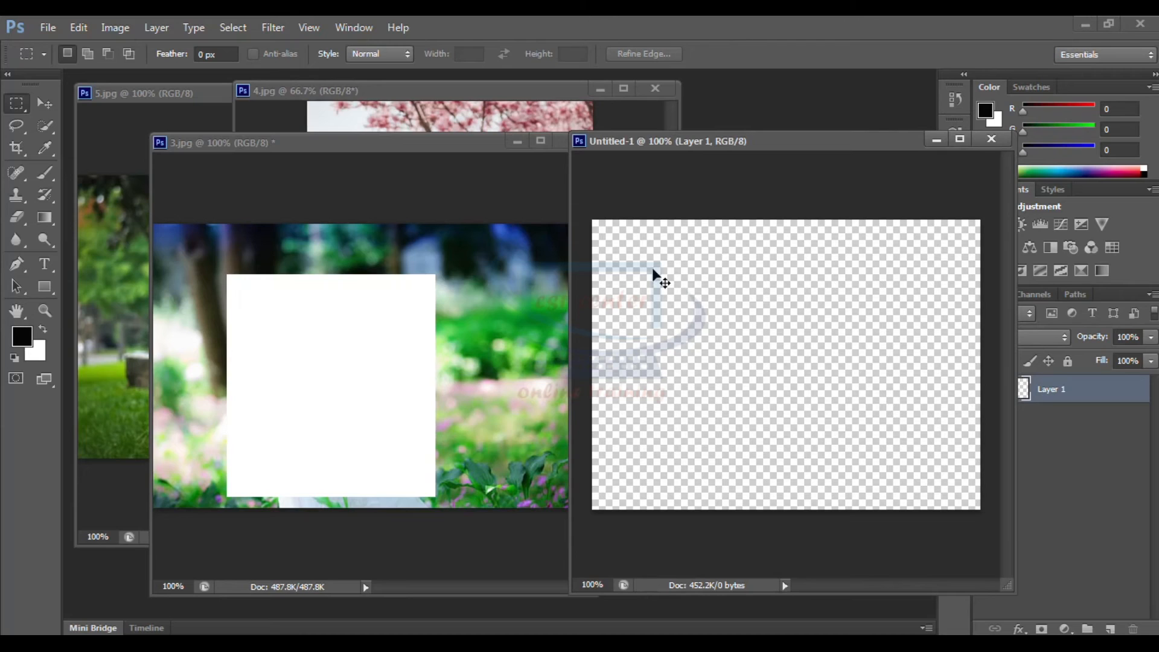
key(ctrl+v)
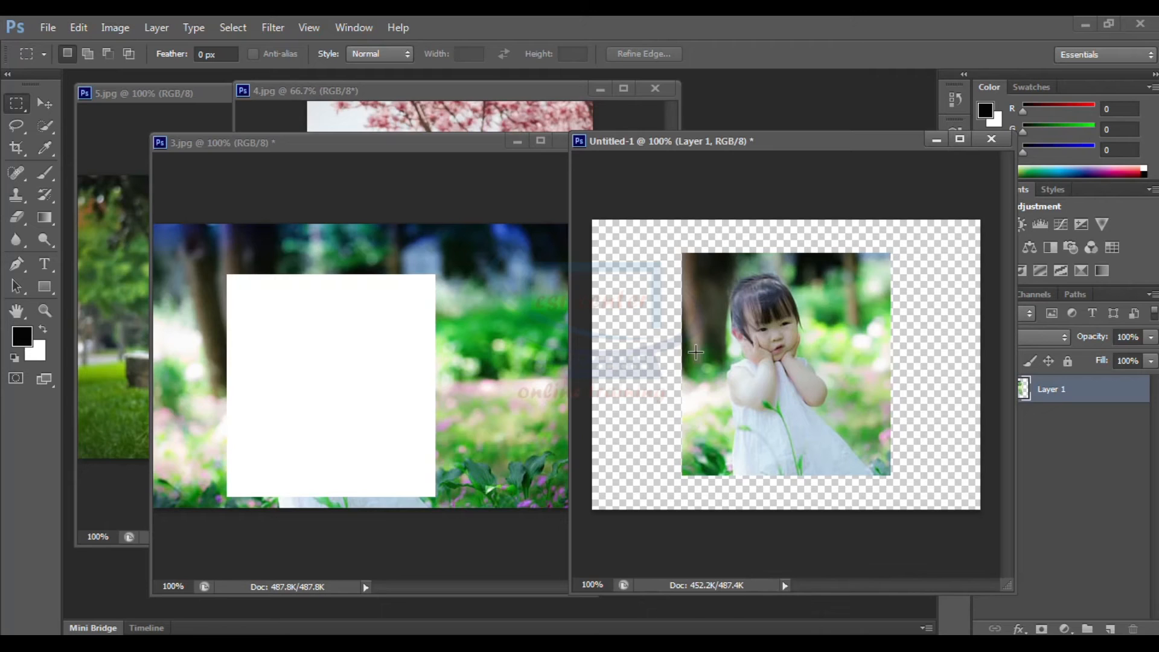
- Bring 4.jpg forward and create another transparent document from the Clipboard preset, 244 by 261 pixels at 72 pixels/inch
click(434, 90)
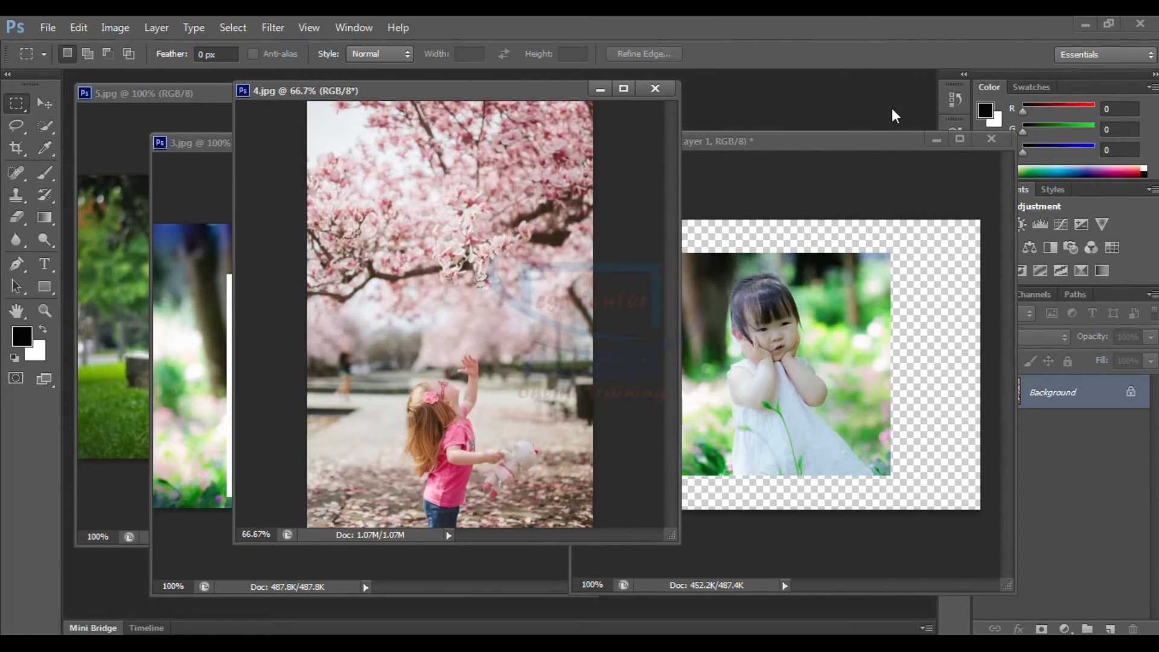
key(ctrl+n)
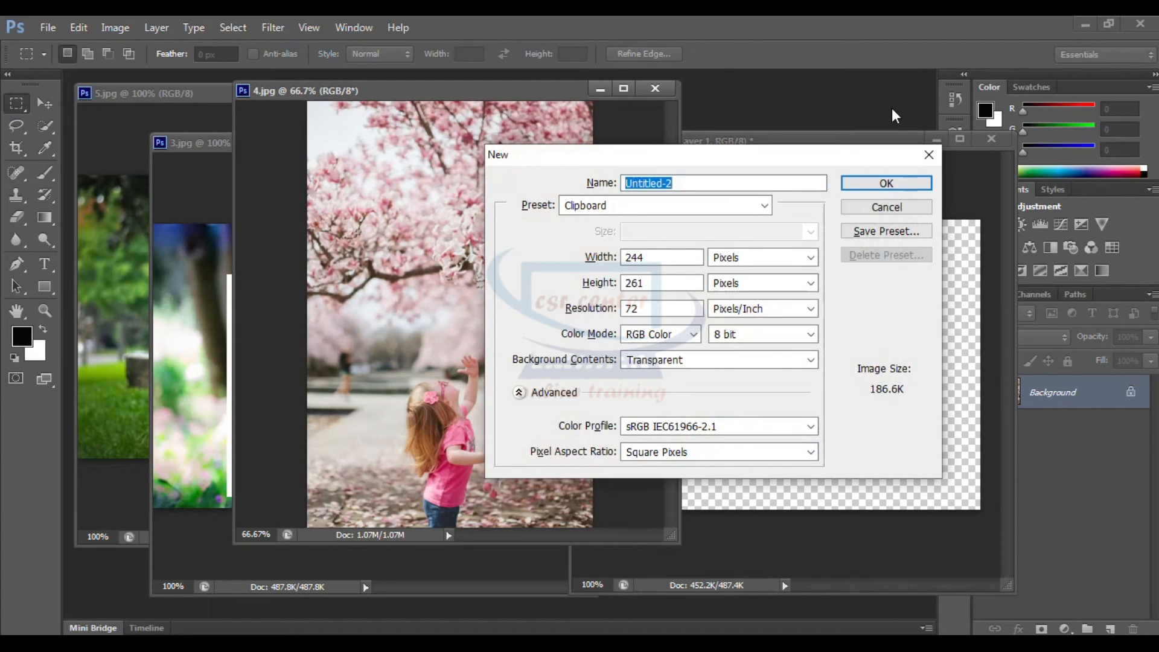
click(891, 183)
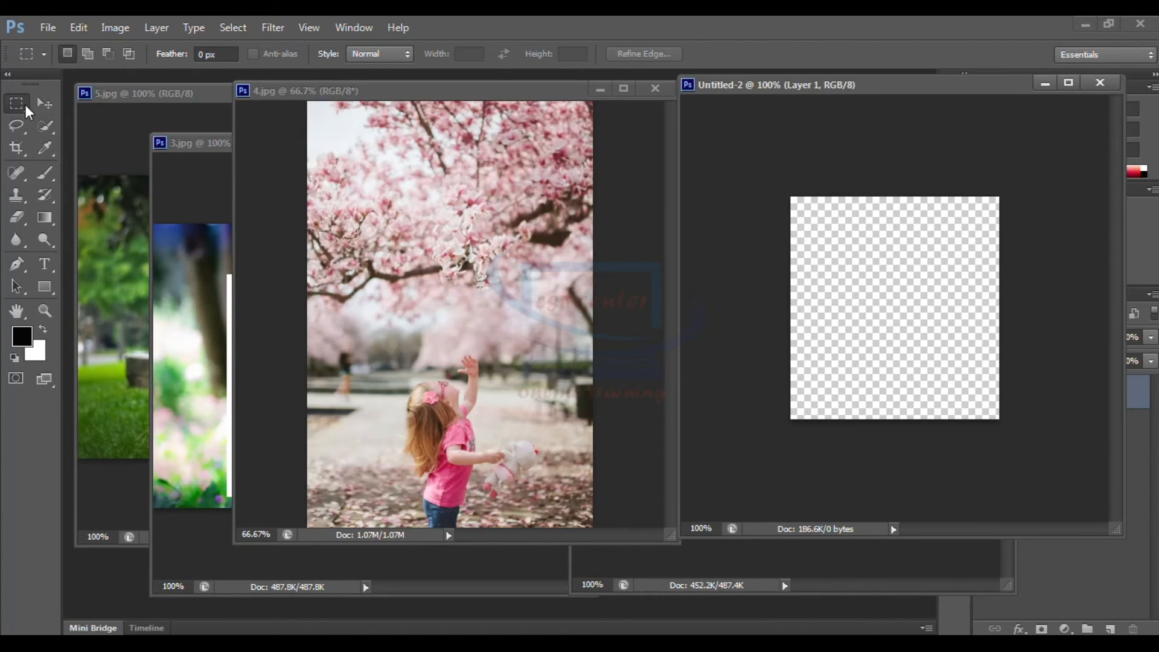
- Select the girl in 4.jpg with the Rectangular Marquee tool and transfer her into the new blank document with the Move tool
right_click(24, 104)
click(106, 100)
click(372, 340)
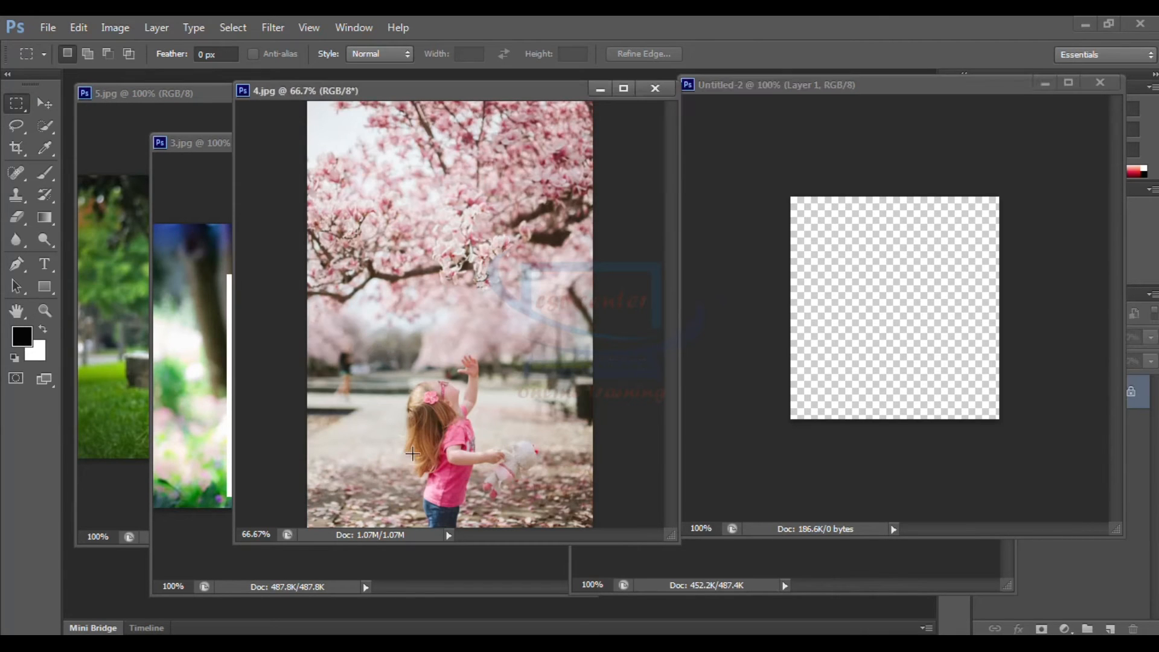
drag(368, 344, 522, 526)
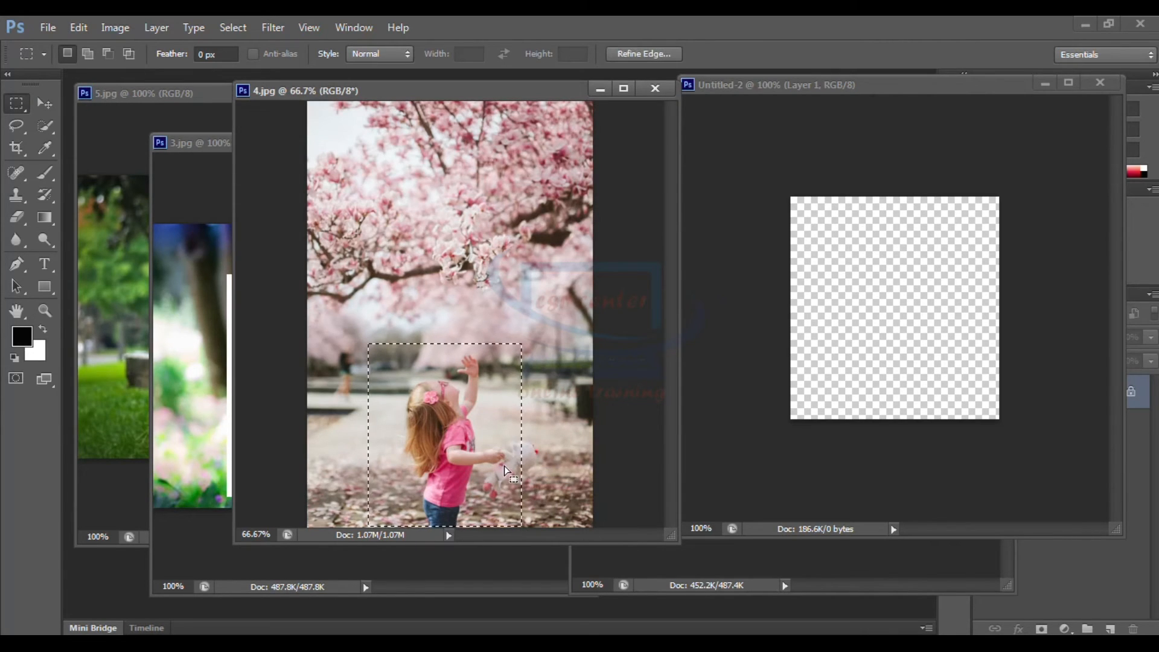
click(45, 103)
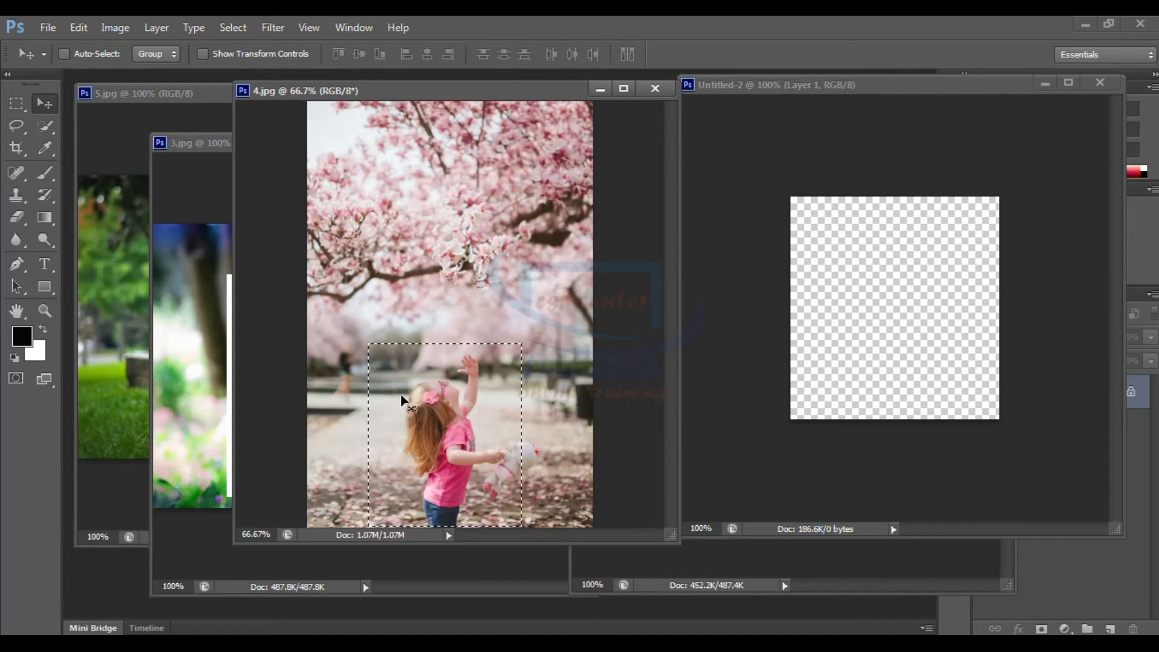
drag(441, 433, 877, 293)
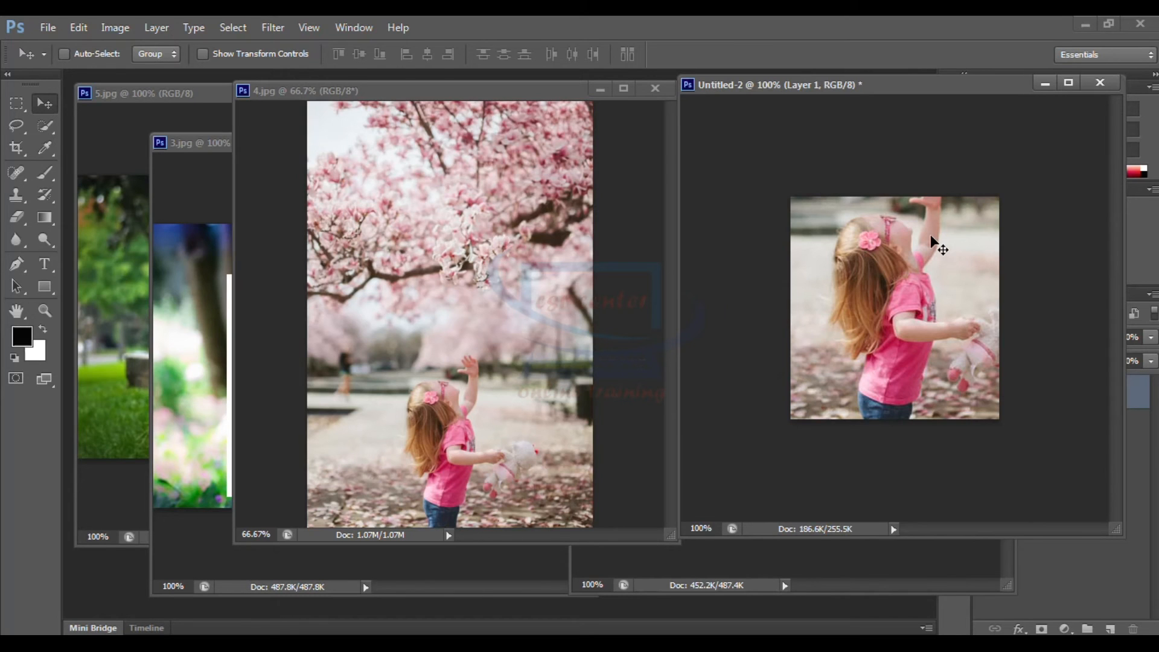
- Minimize the open document windows to clear the workspace
click(1043, 84)
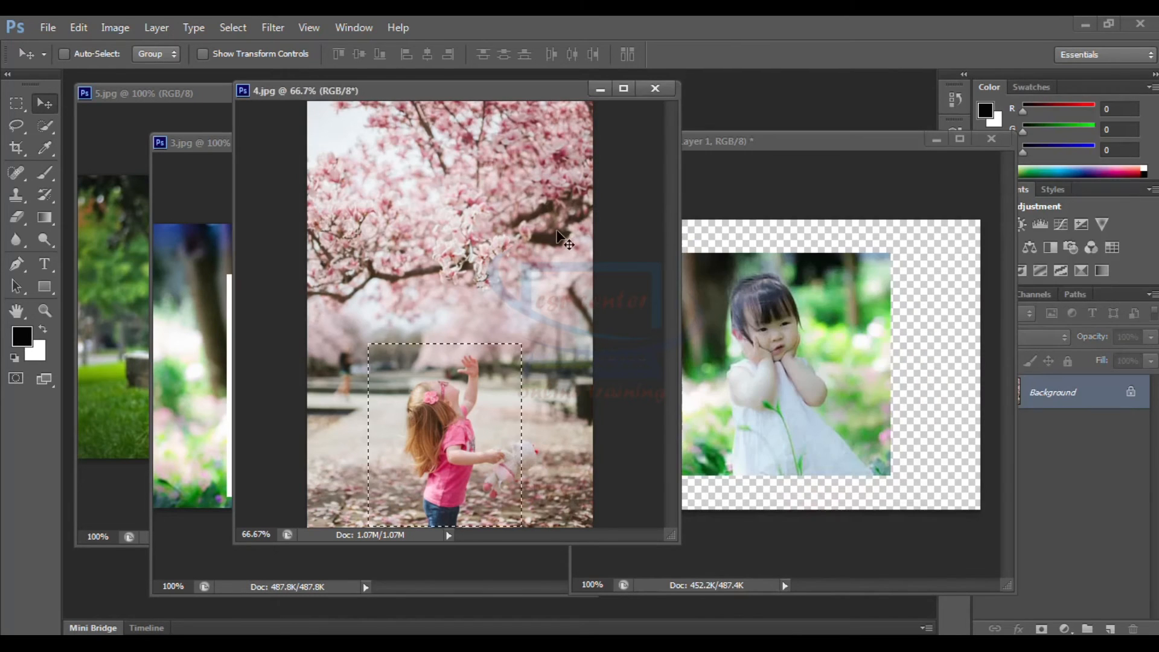
click(601, 90)
click(936, 139)
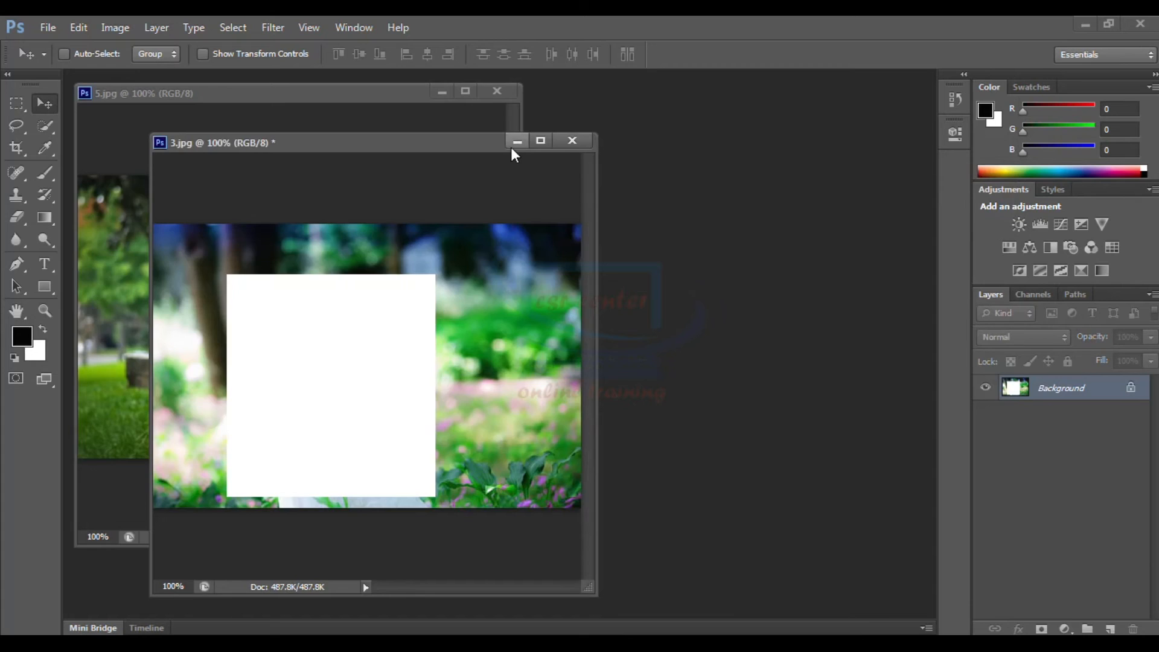
click(516, 143)
- Open image 2 from the Downloads folder
double_click(425, 191)
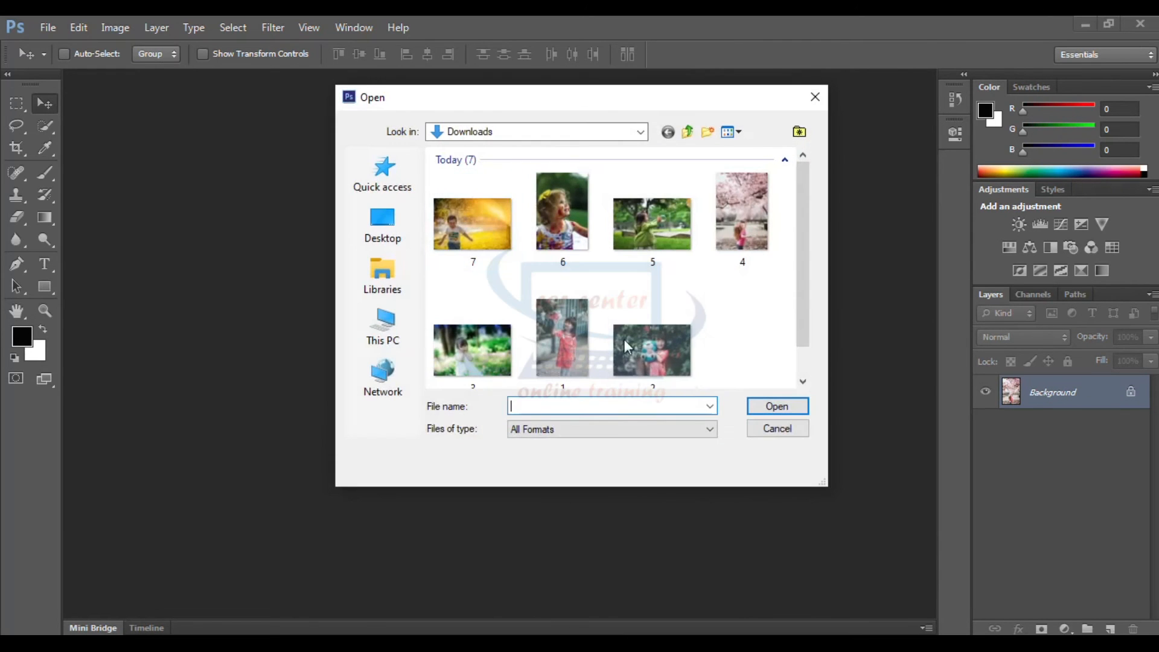
click(649, 350)
click(778, 407)
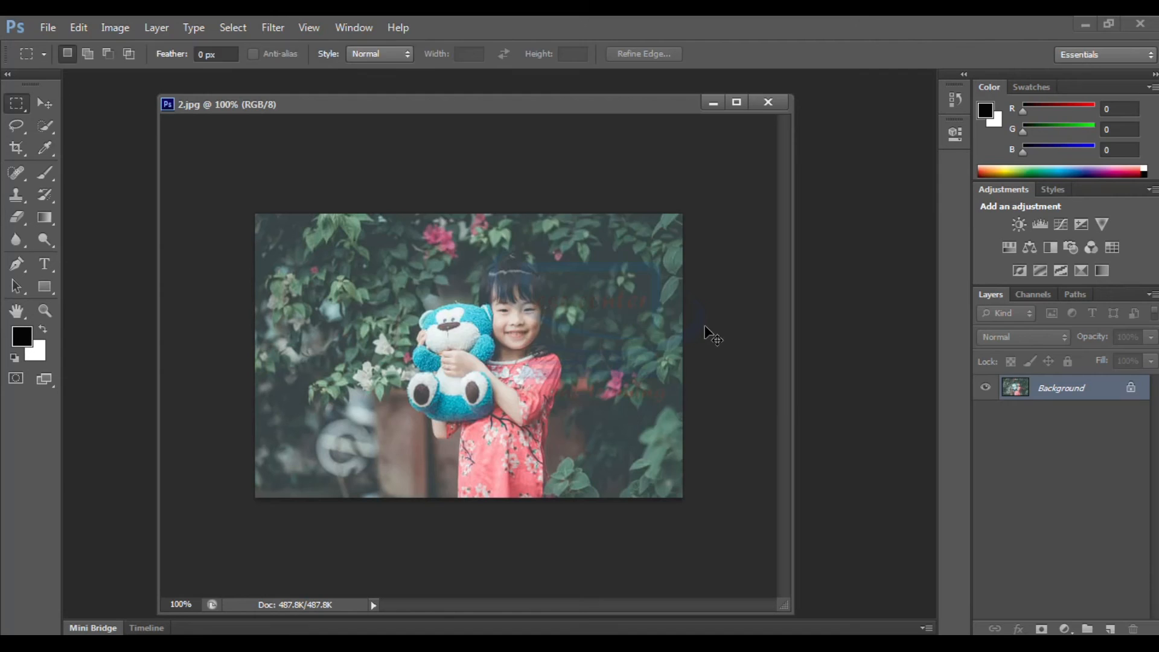
- Open Hue/Saturation for 2.jpg with the photo in view and set Master to Hue -14, Saturation +33 and Lightness +5
key(ctrl+u)
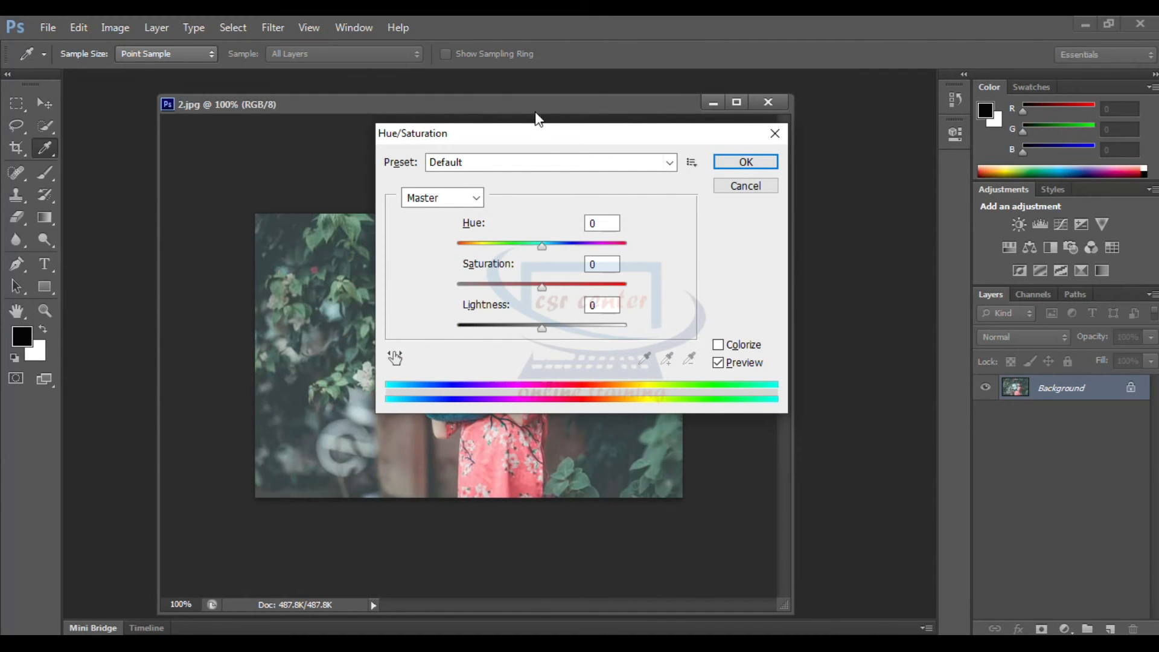
drag(542, 132, 741, 82)
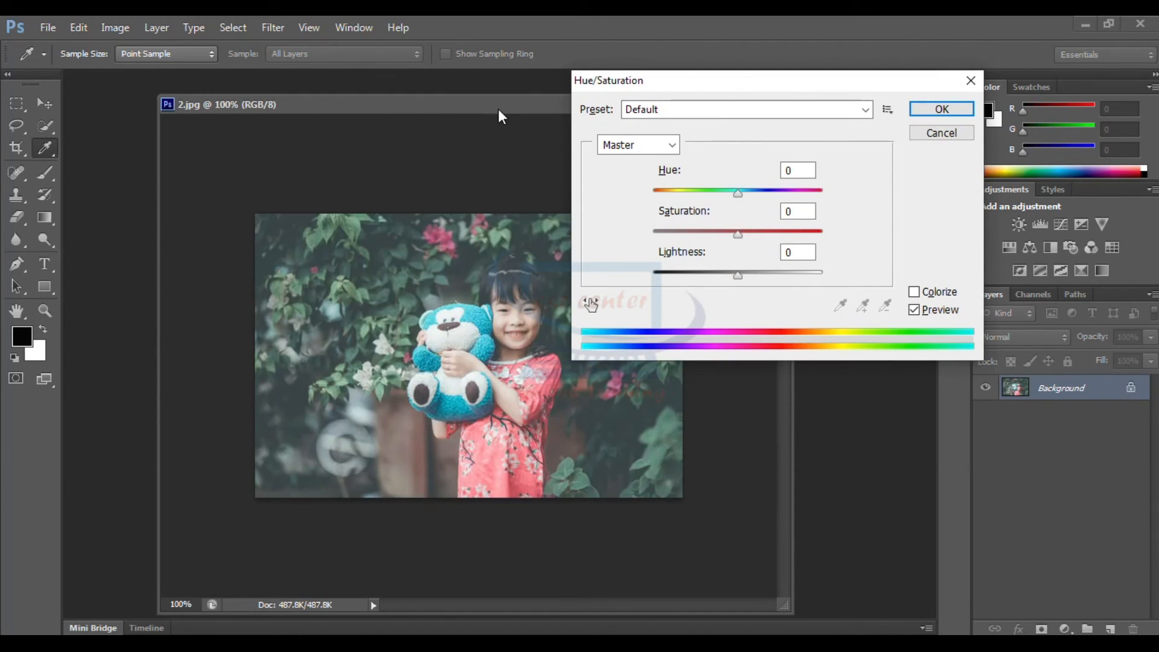
drag(515, 104, 447, 104)
drag(761, 87, 763, 73)
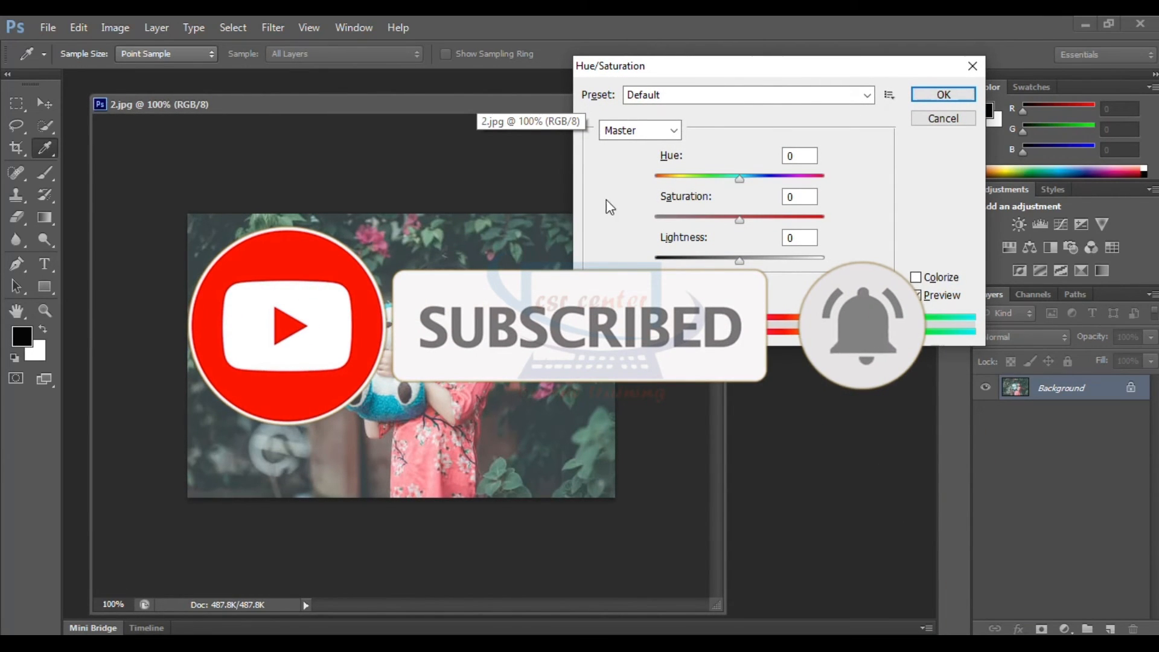
click(674, 131)
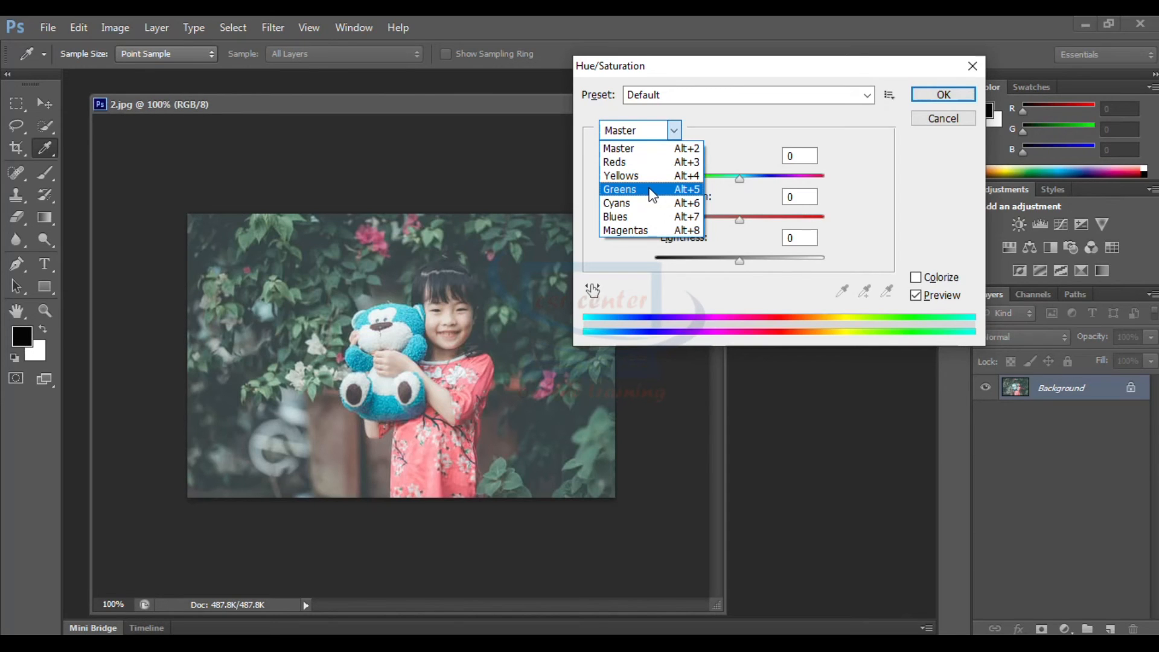
click(622, 148)
mouse_move(740, 179)
mouse_down()
mouse_move(814, 182)
mouse_move(675, 180)
mouse_move(728, 180)
mouse_up()
drag(739, 221, 768, 220)
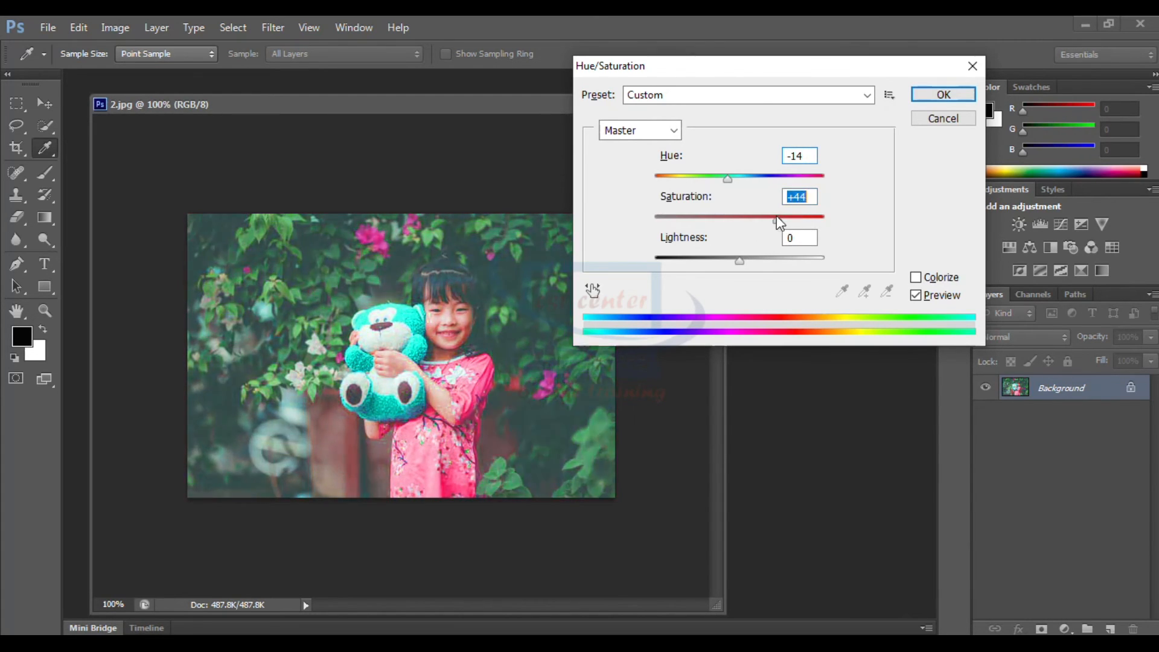
mouse_move(739, 262)
mouse_down()
mouse_move(776, 261)
mouse_move(744, 258)
mouse_up()
- Shift the Reds hue until the girl's dress turns orange, and set the Yellows hue to -7
click(671, 131)
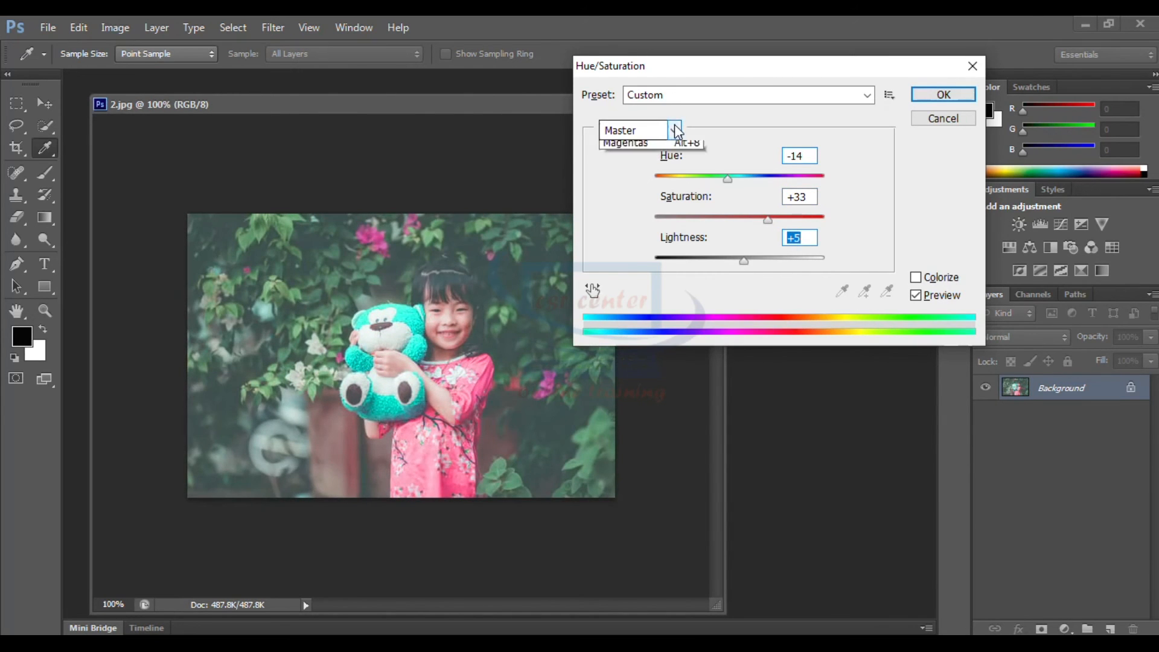
click(625, 164)
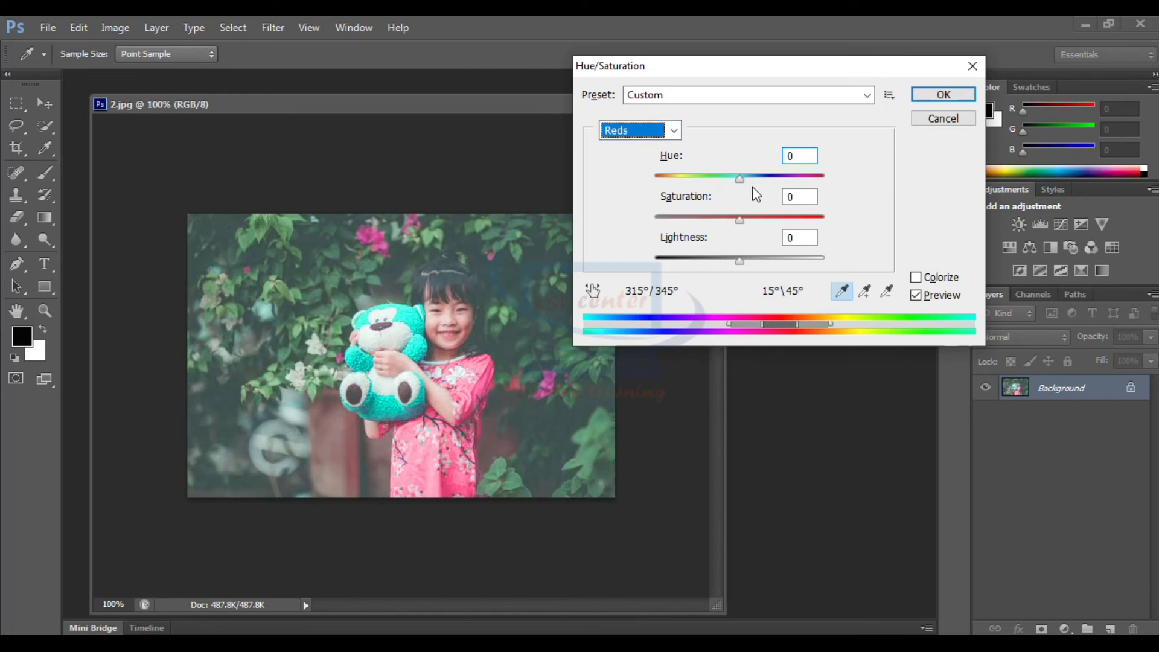
drag(738, 180, 776, 174)
drag(741, 221, 752, 261)
click(674, 130)
click(629, 176)
mouse_move(741, 178)
mouse_down()
mouse_move(794, 181)
mouse_move(734, 178)
mouse_up()
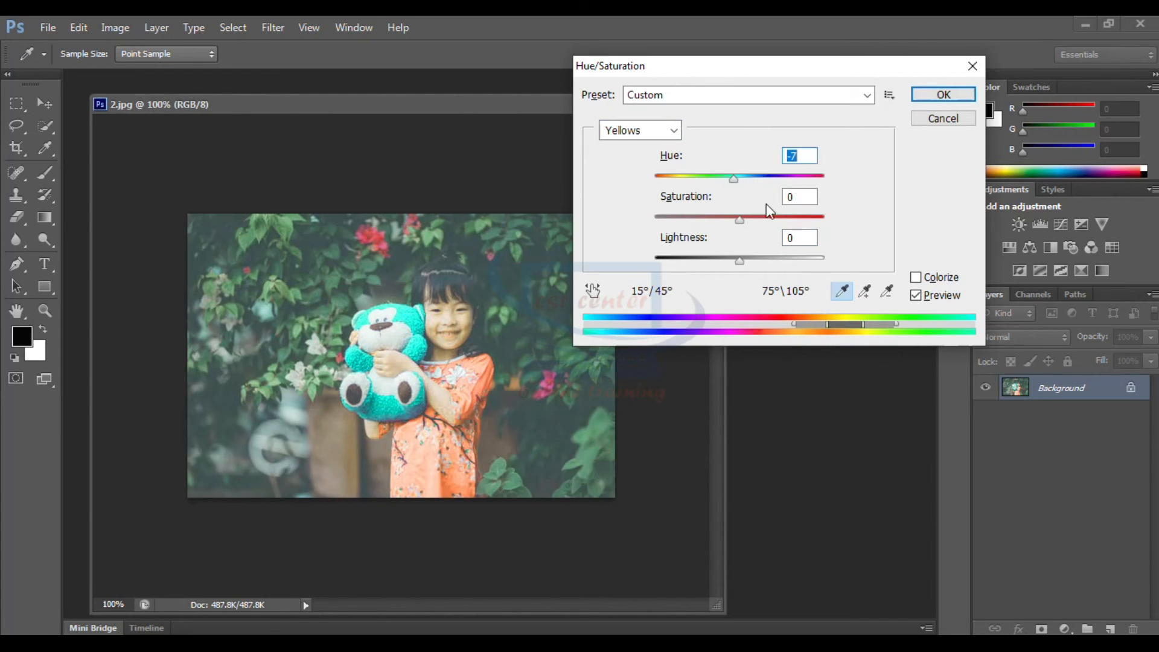
- Adjust the Greens to Hue +101, Saturation +45 and Lightness +42
click(674, 130)
click(622, 187)
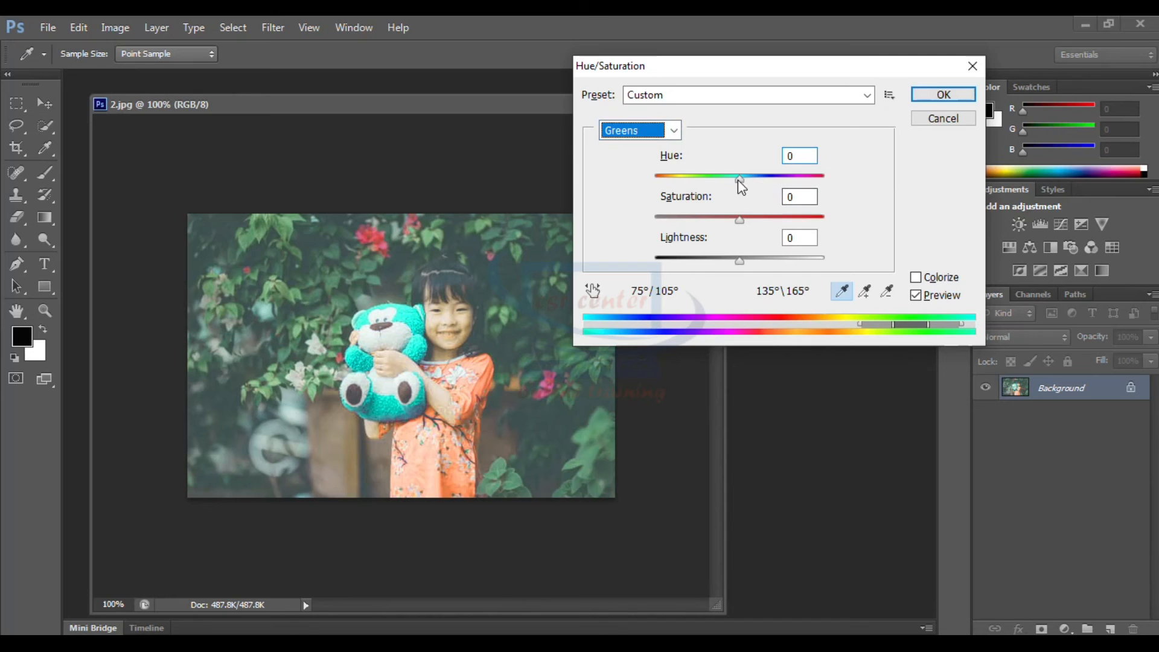
drag(741, 179, 797, 180)
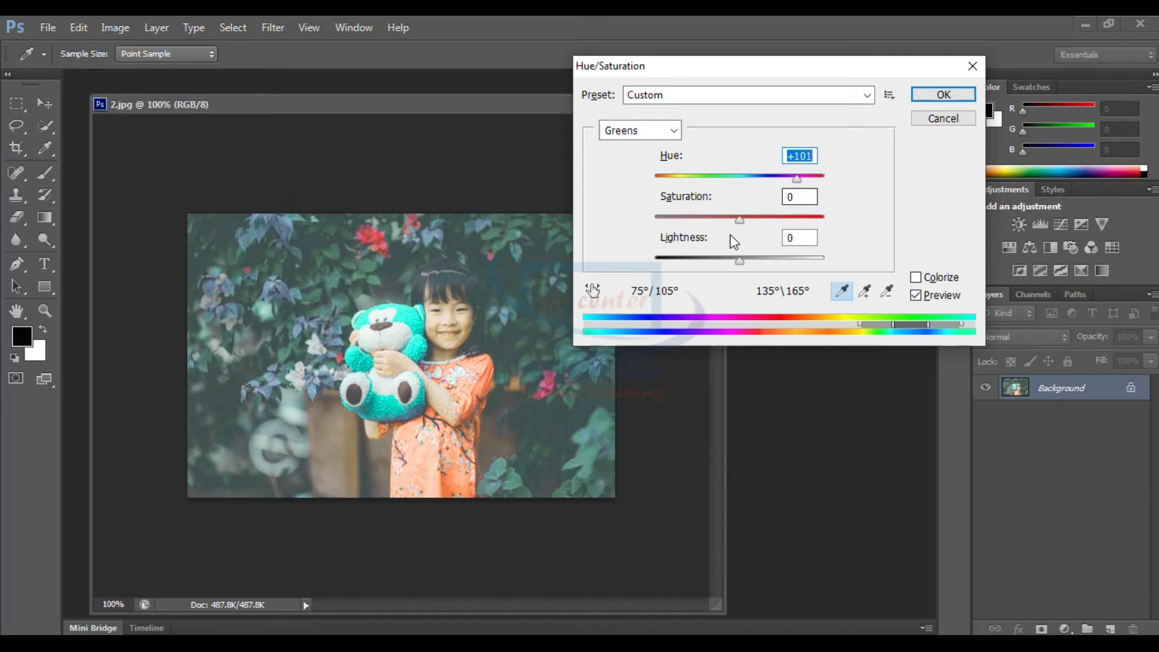
drag(738, 219, 778, 219)
drag(734, 262, 776, 261)
- Set the Cyans hue to +51 to turn the teddy bear blue, and apply the Hue/Saturation adjustment
click(674, 130)
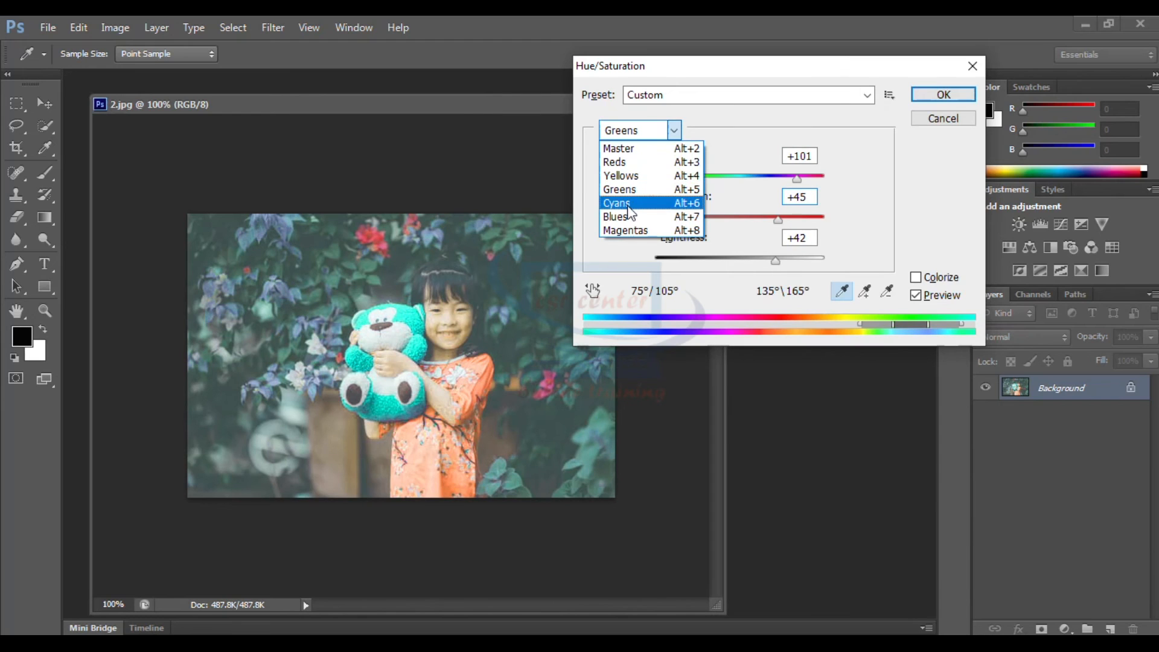
click(628, 206)
drag(740, 179, 780, 181)
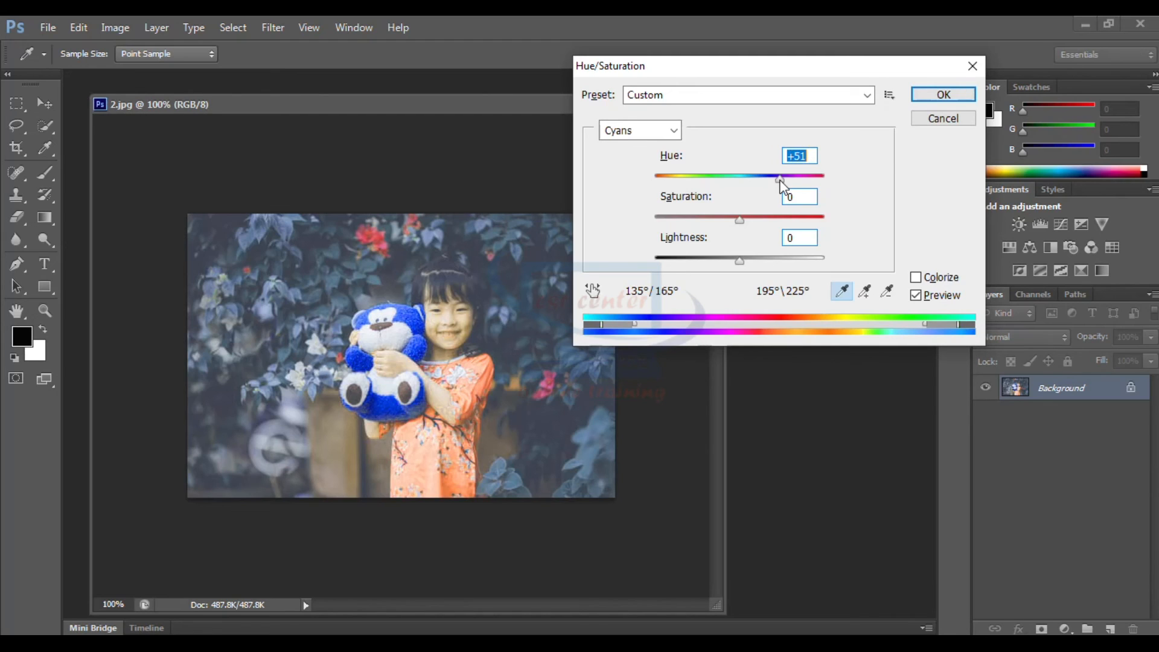
click(946, 96)
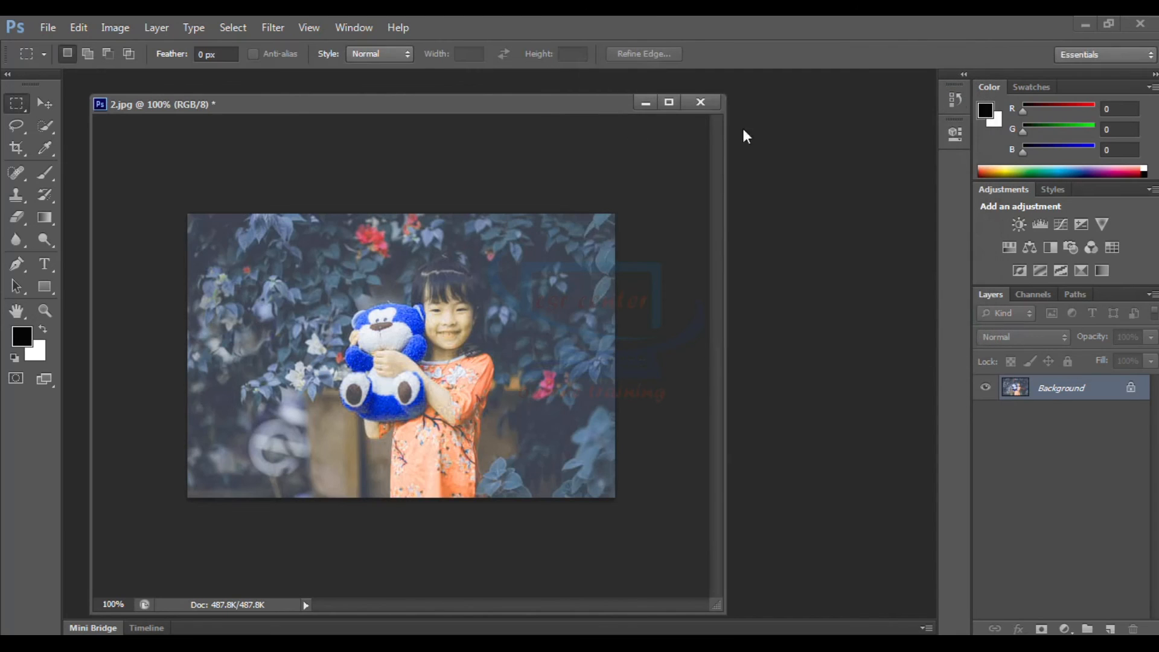
- Reposition the 2.jpg window, then restore the Untitled-1 document and place it over 2.jpg
drag(536, 106, 576, 101)
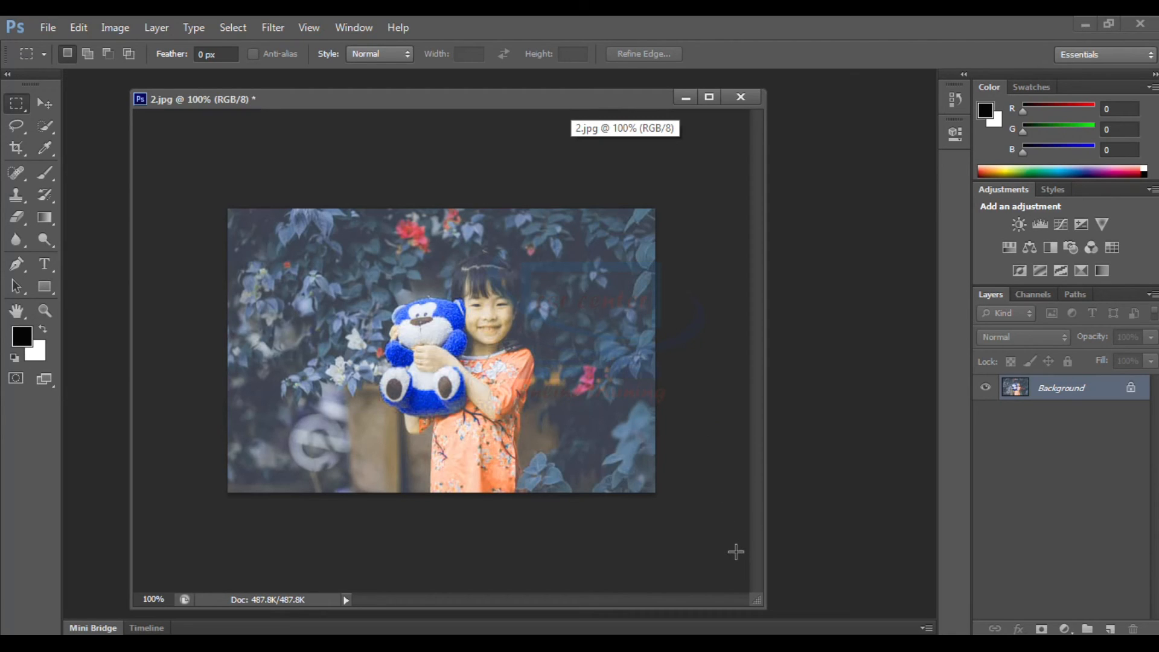
mouse_move(733, 644)
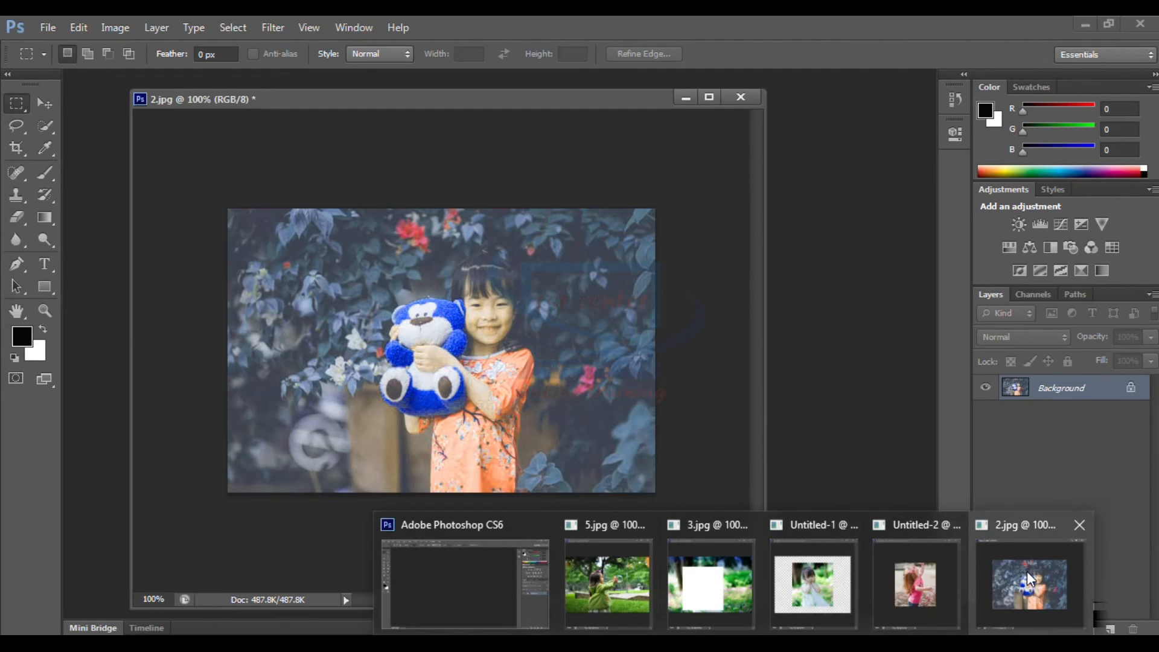
mouse_move(1028, 571)
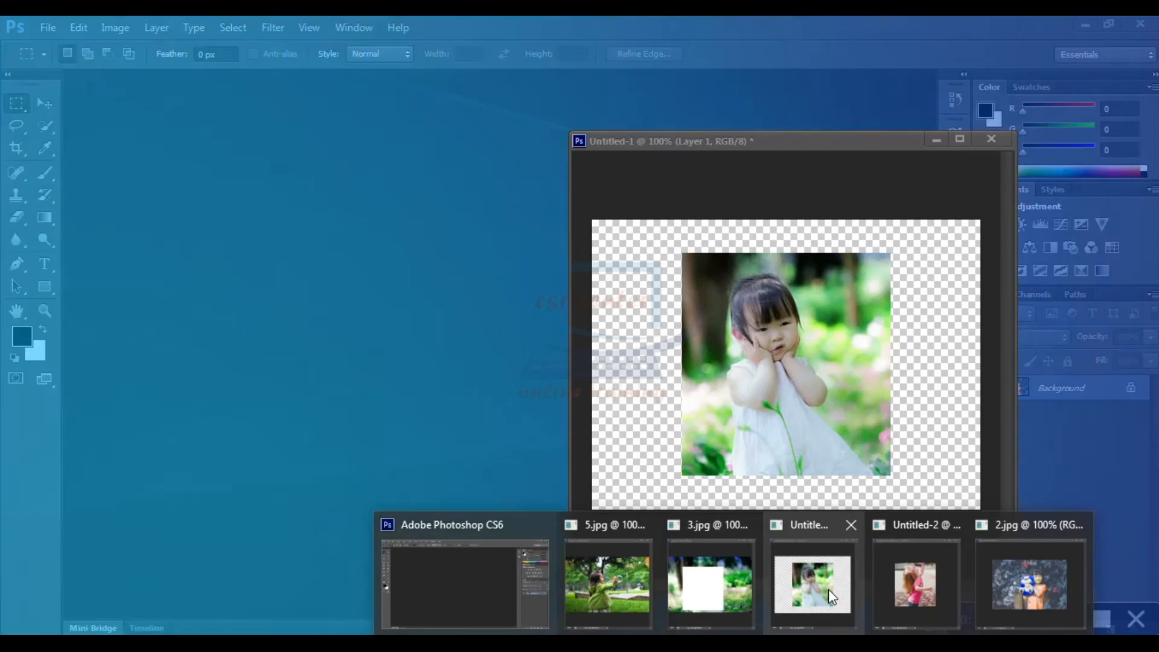
click(828, 590)
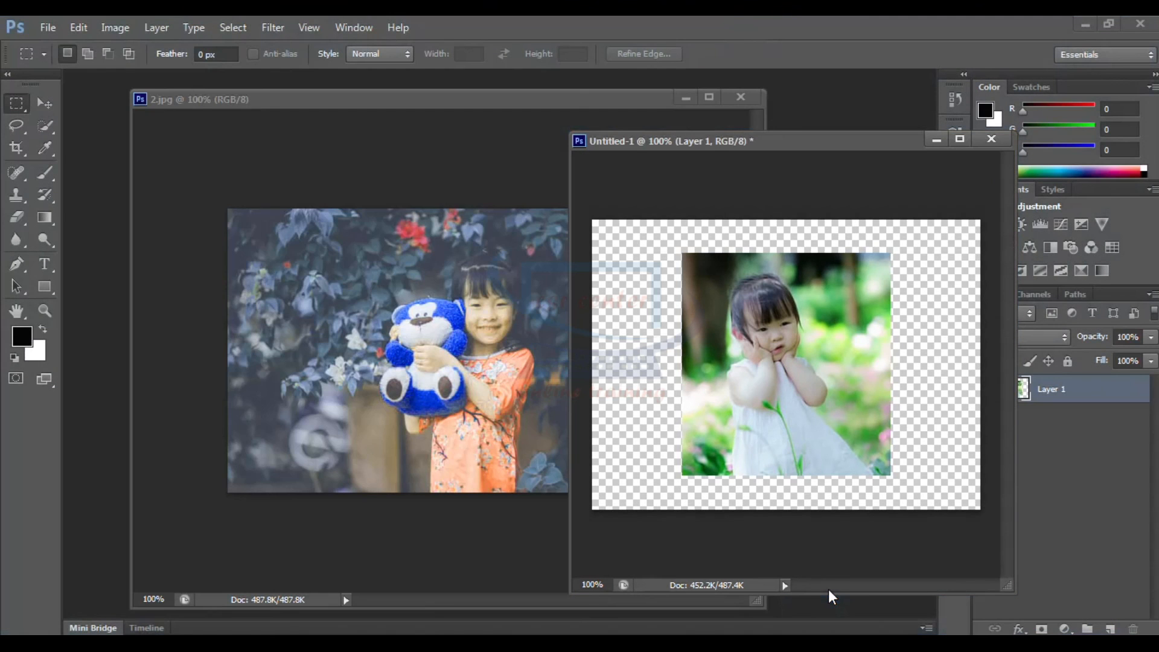
drag(852, 136, 462, 98)
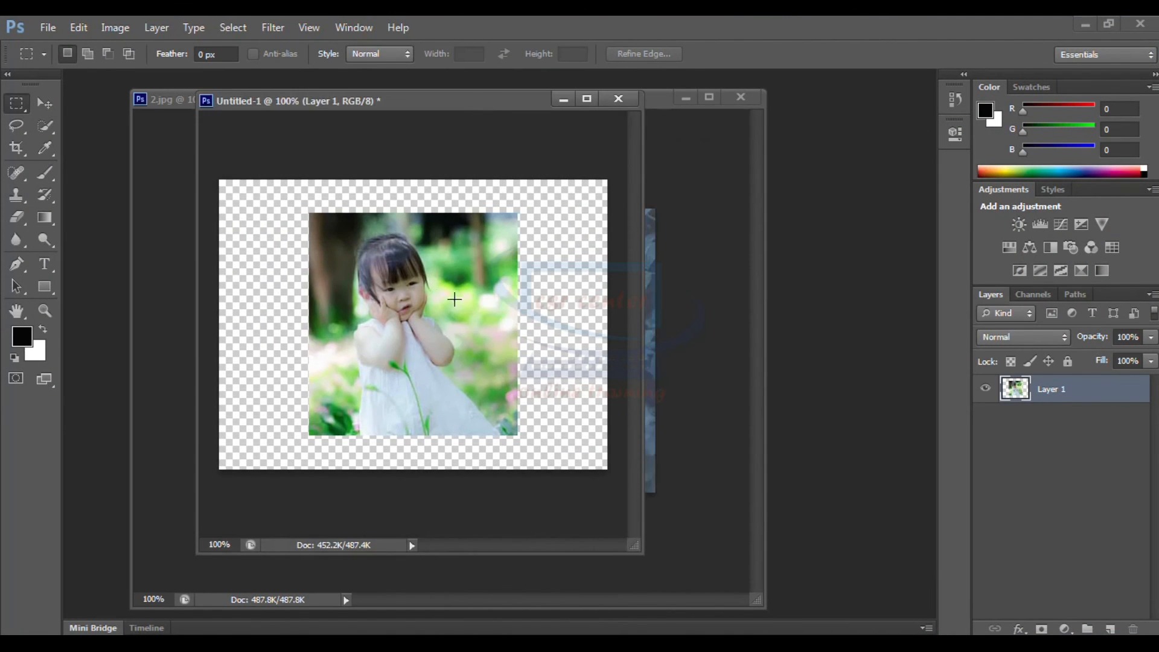
- Save the Untitled-1 document to the Desktop as the JPEG file Untitled-1.jpg with quality 8 (High)
key(ctrl+s)
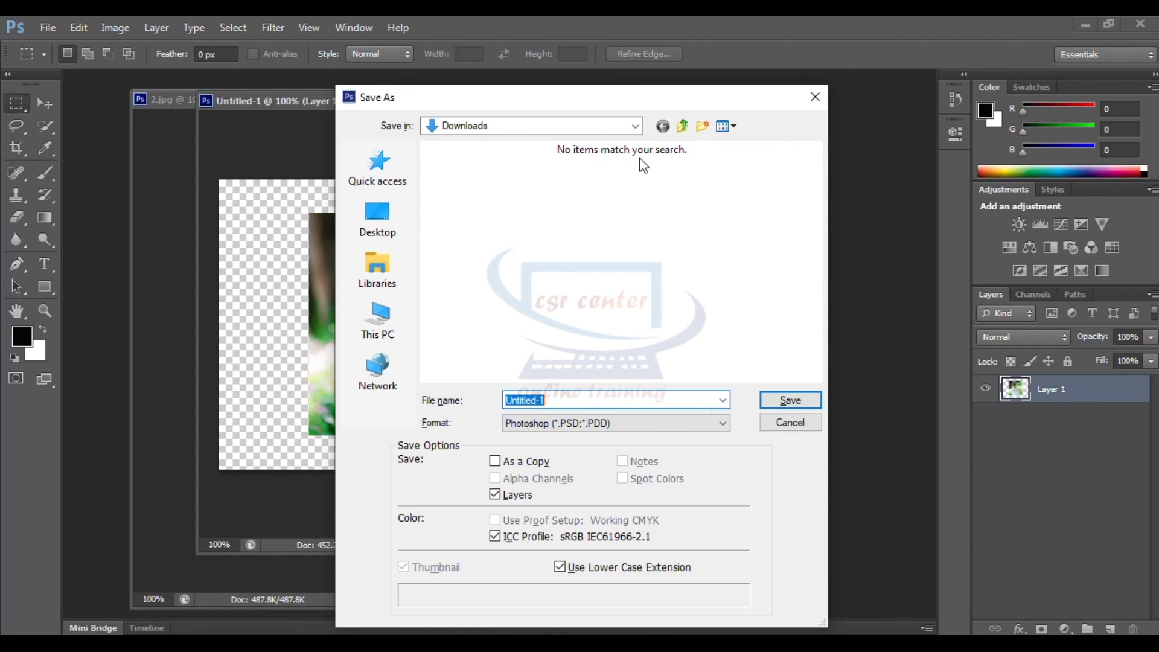
click(723, 424)
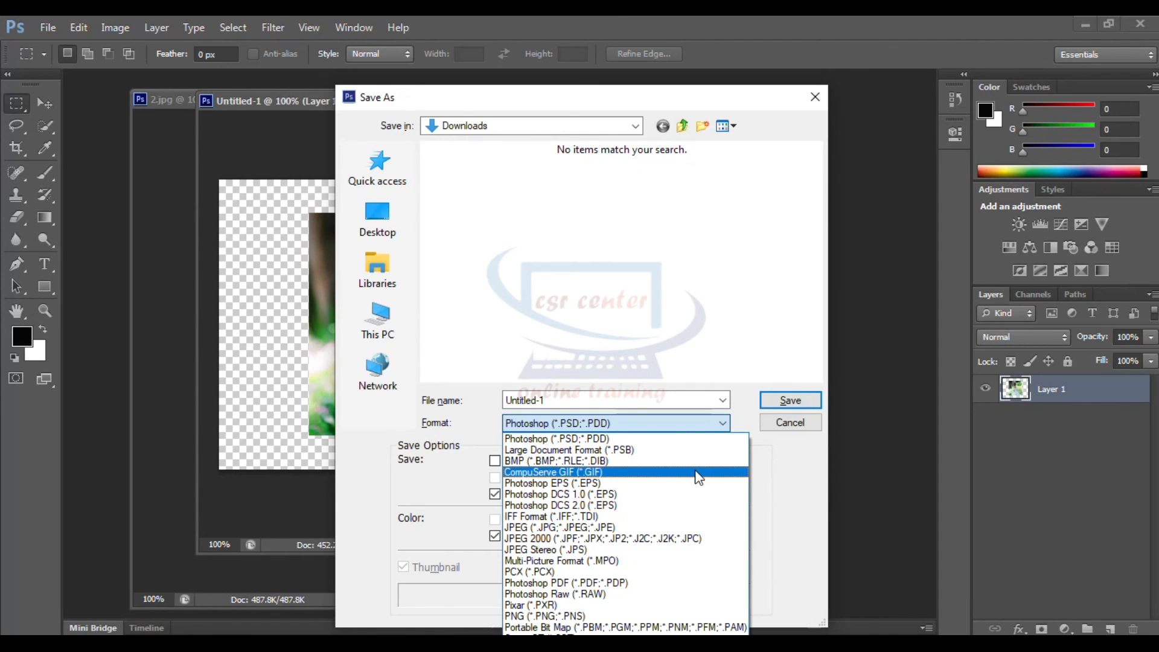
click(546, 528)
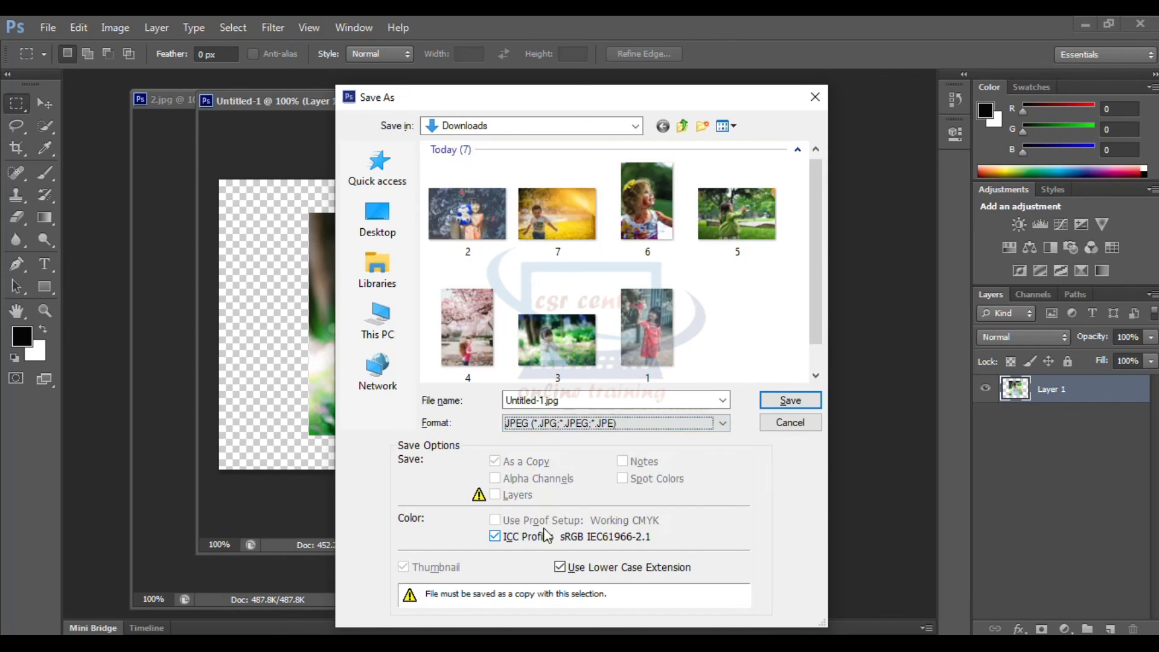
click(367, 211)
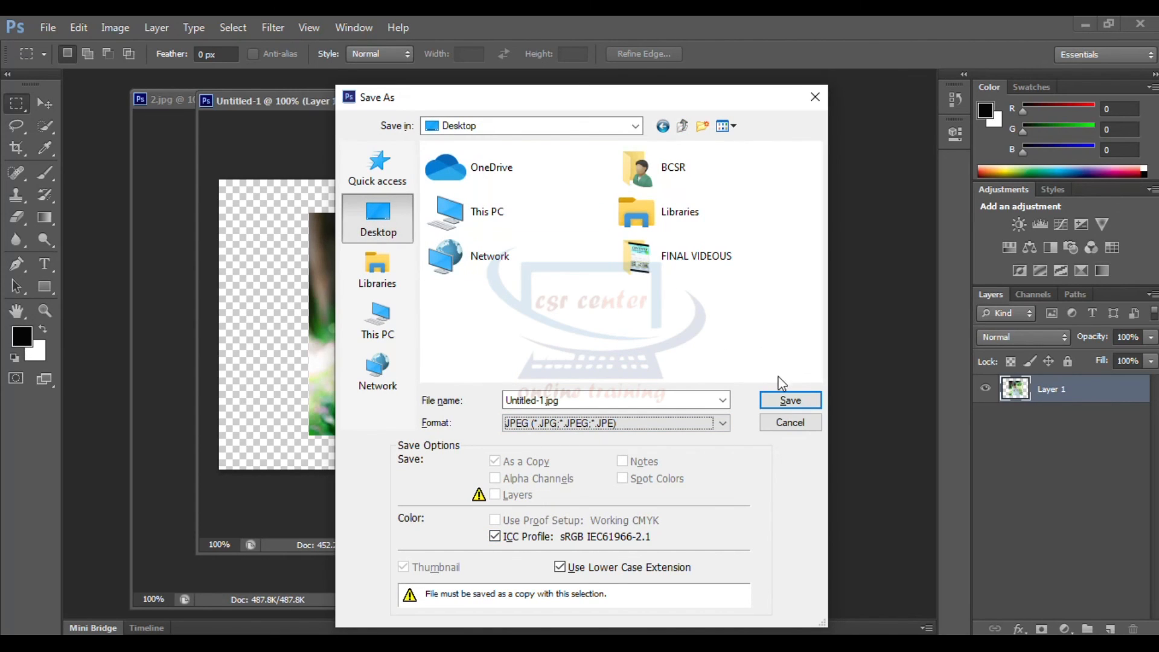
click(786, 396)
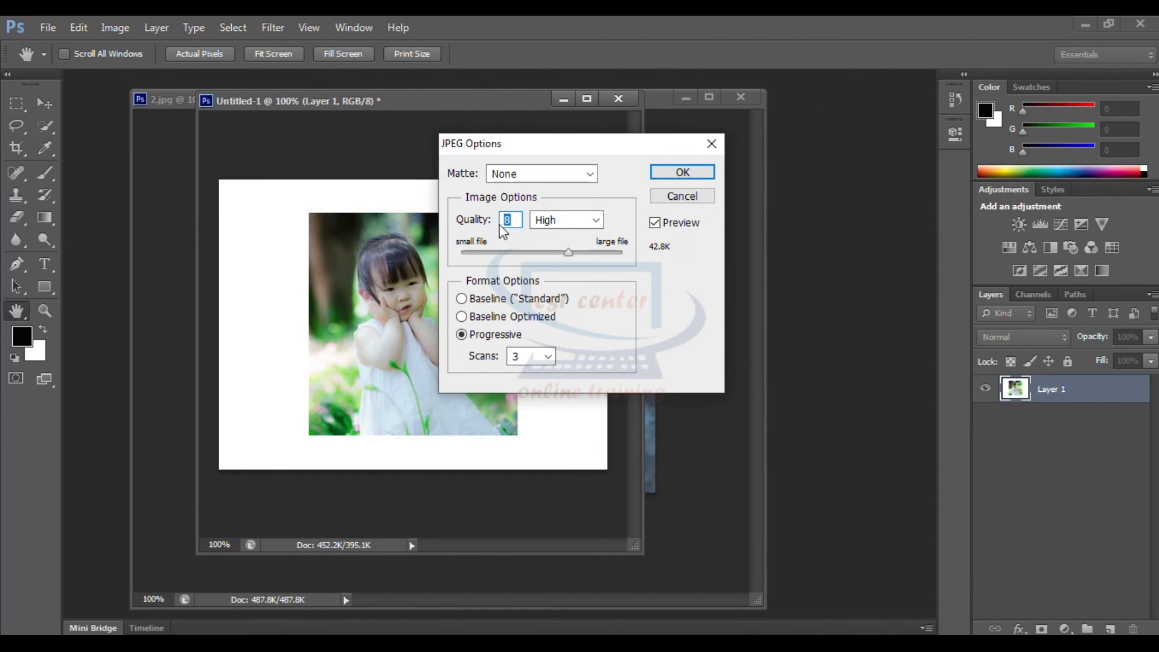
click(516, 223)
click(695, 166)
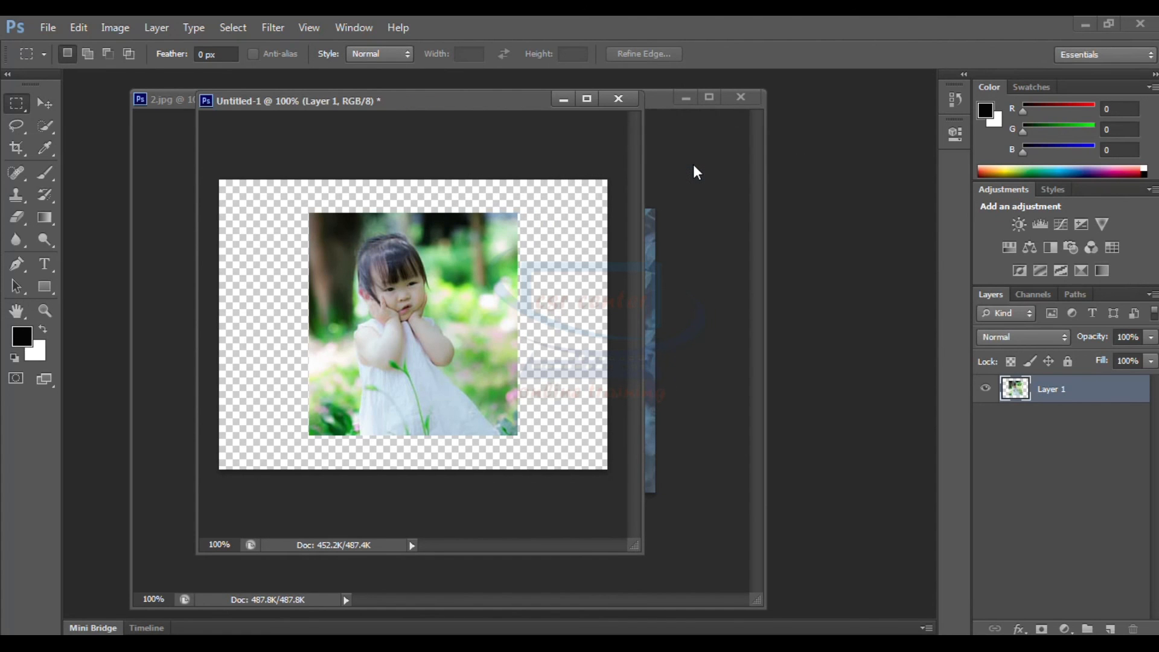
- Minimize Photoshop and open the saved Untitled-1 image from the Windows desktop
click(1085, 26)
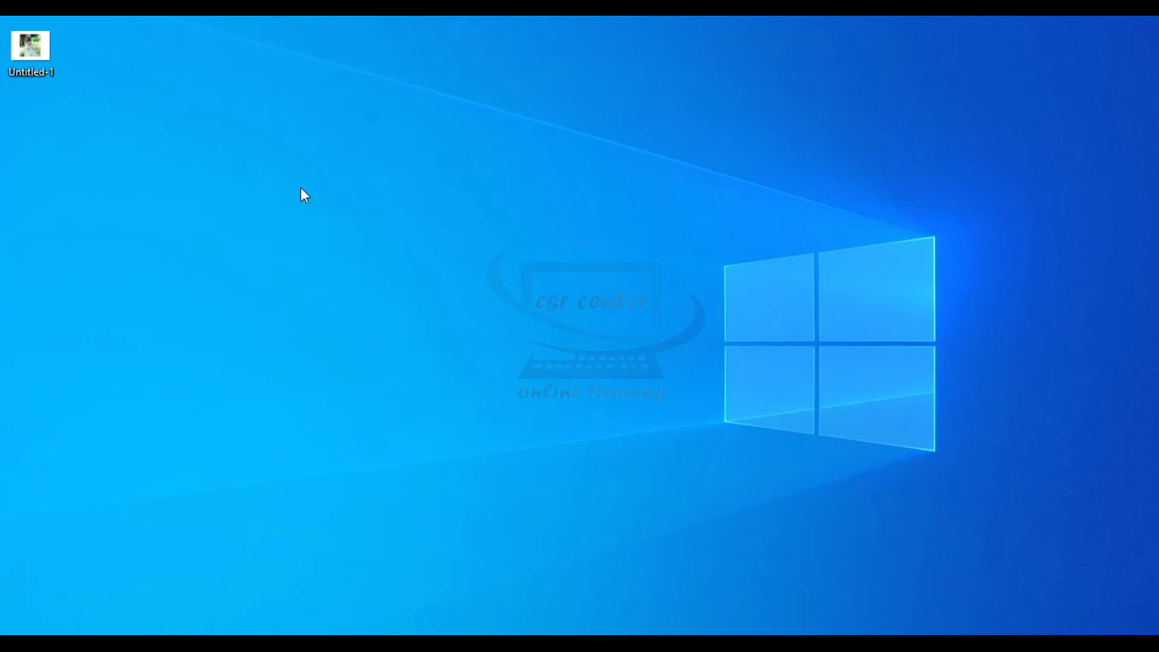
double_click(22, 50)
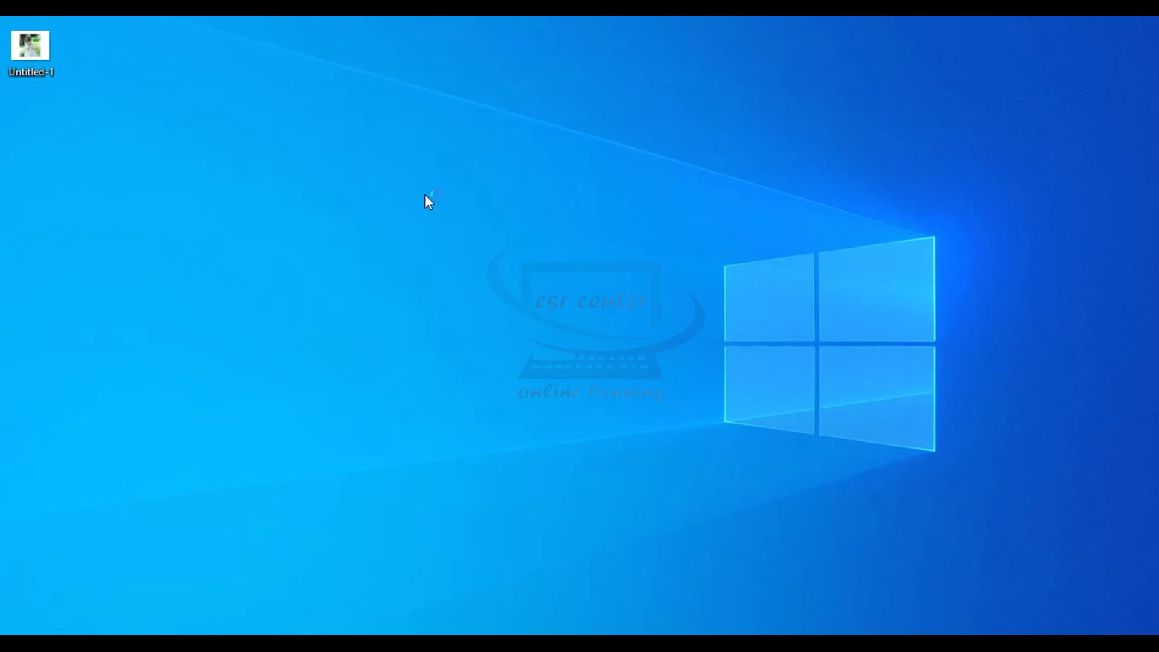